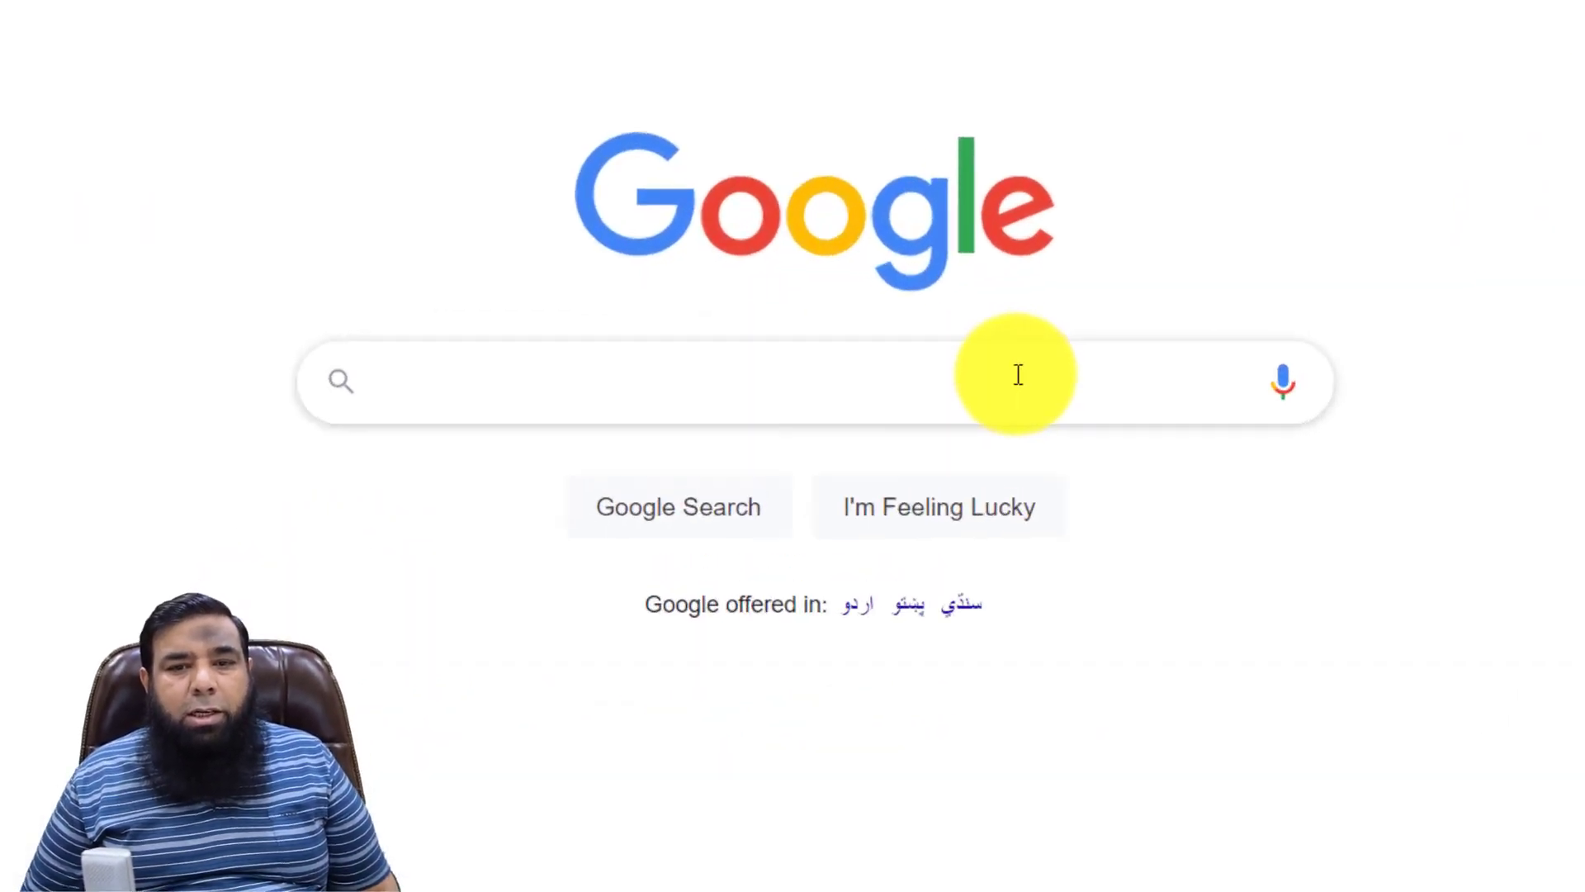
# - Search Google for 'free photo shop logo mockups' and scroll through the results
pyautogui.click(914, 334)
pyautogui.write('fr')
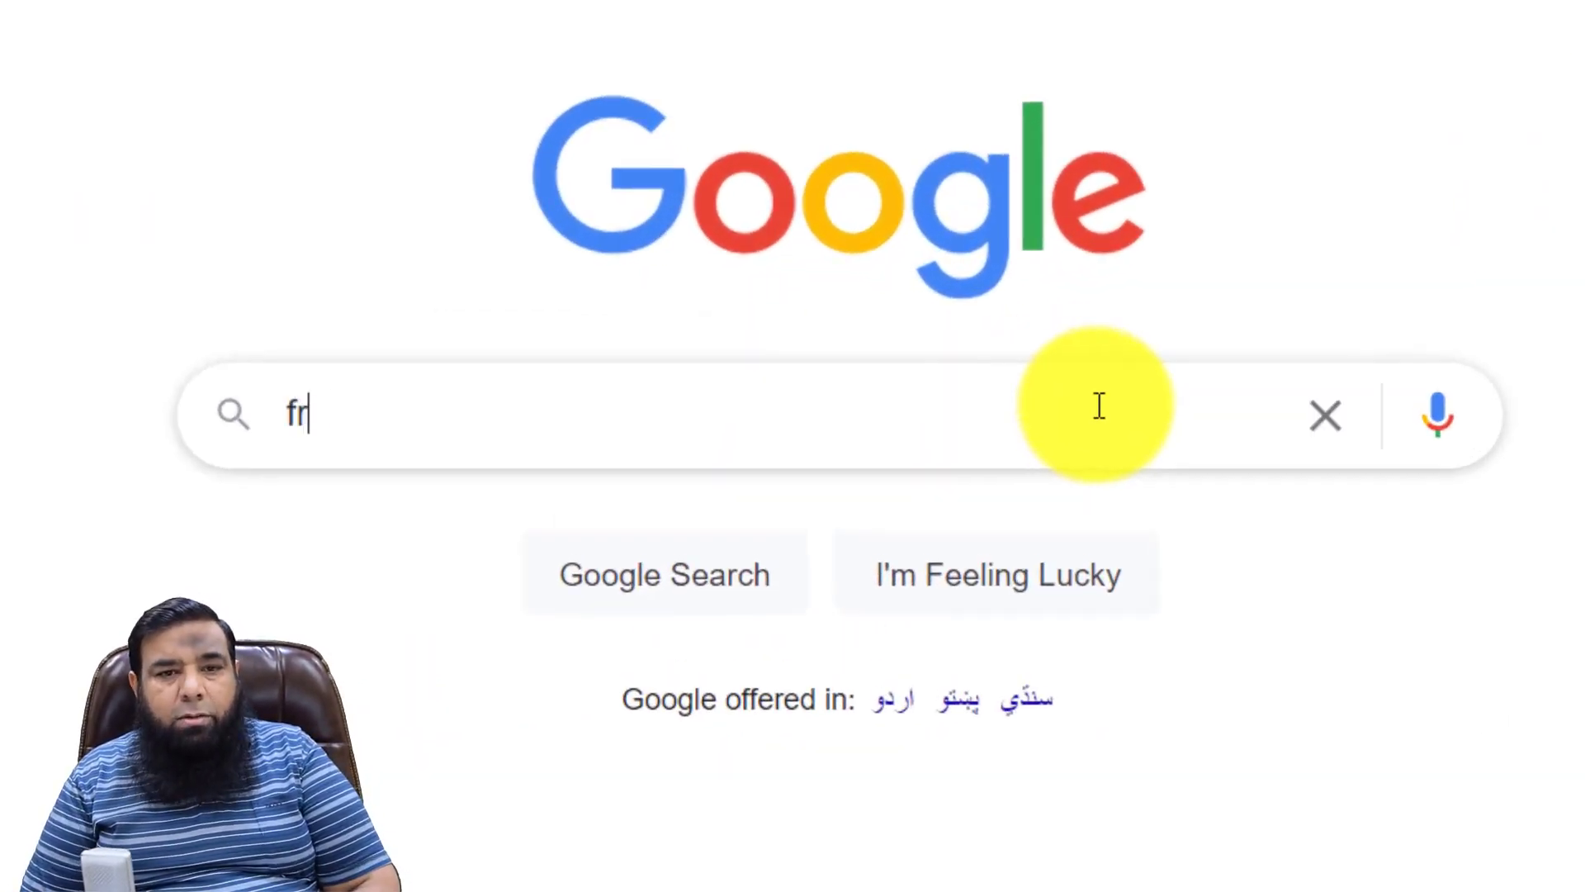
pyautogui.write('ee photo shop logo mockups')
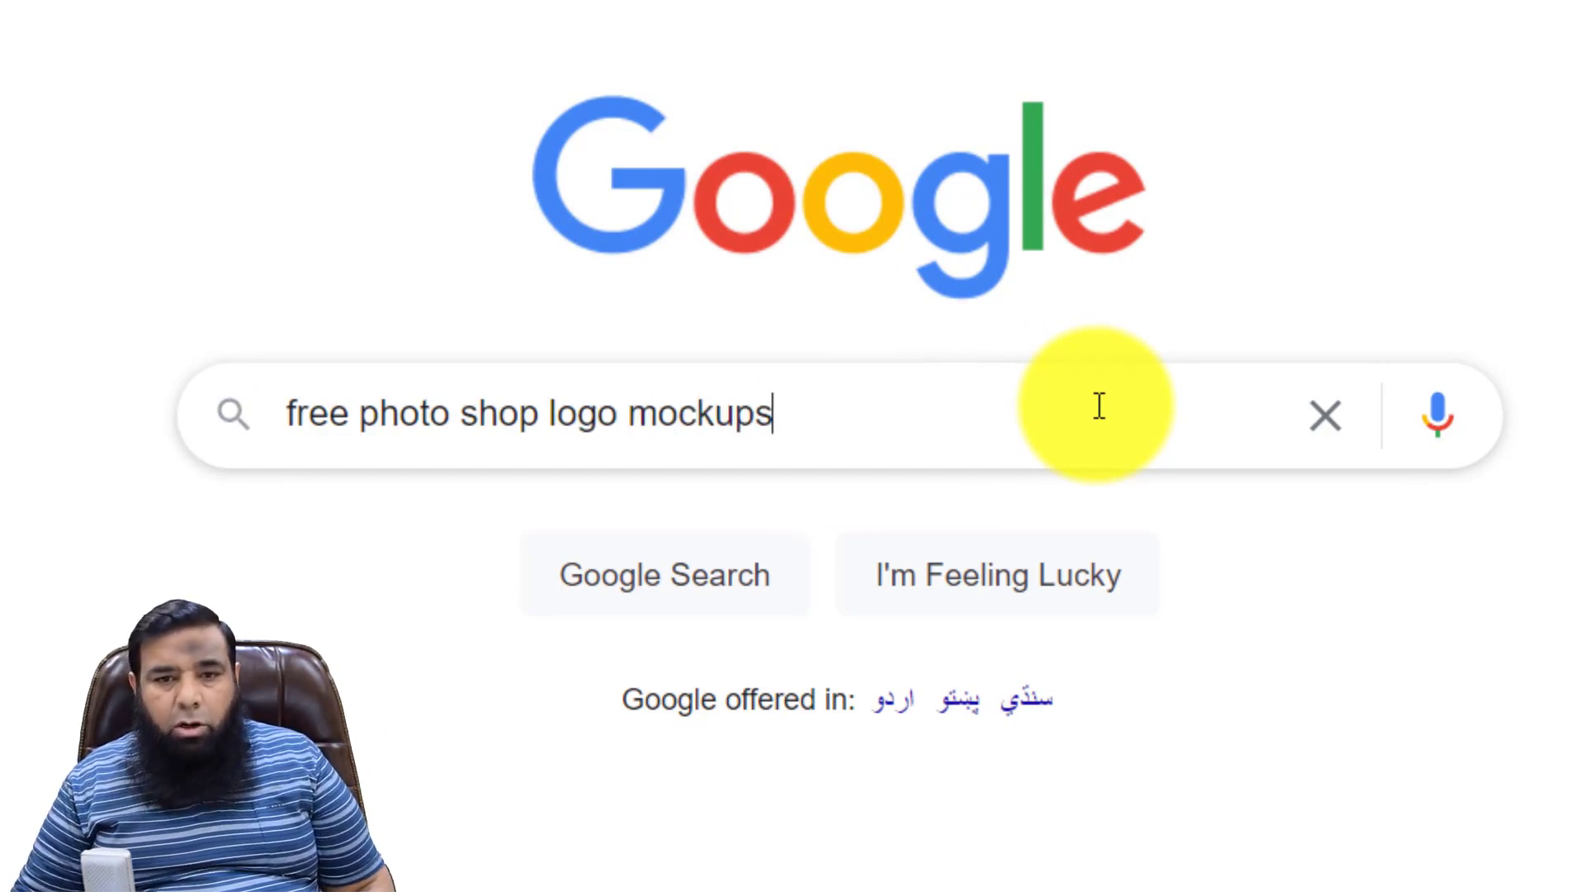
pyautogui.press('Return')
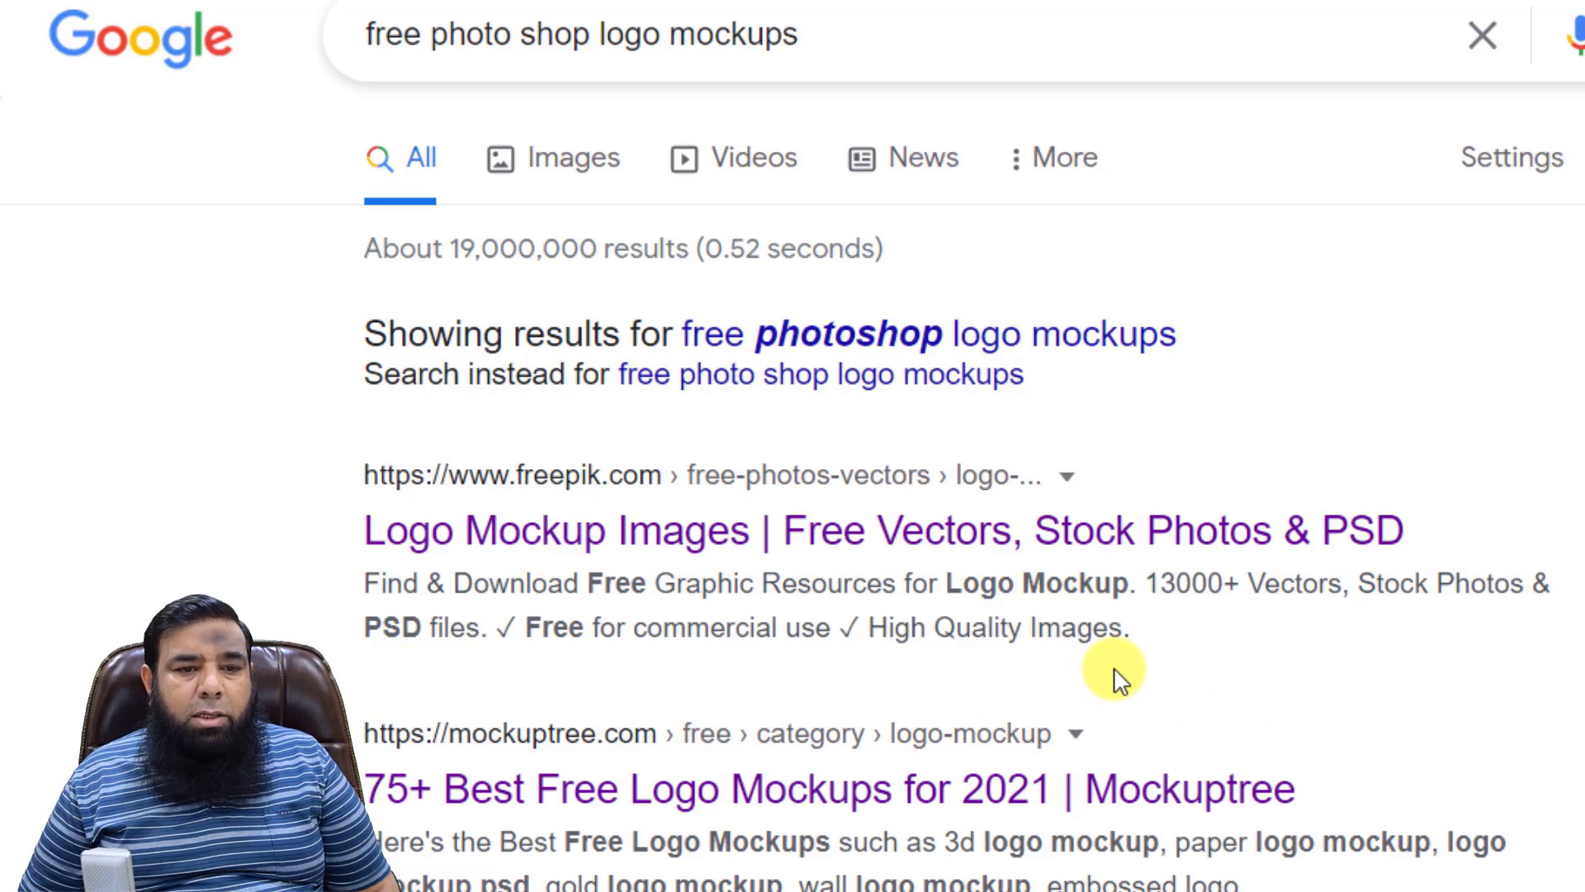
pyautogui.scroll(-5, 1115, 611)
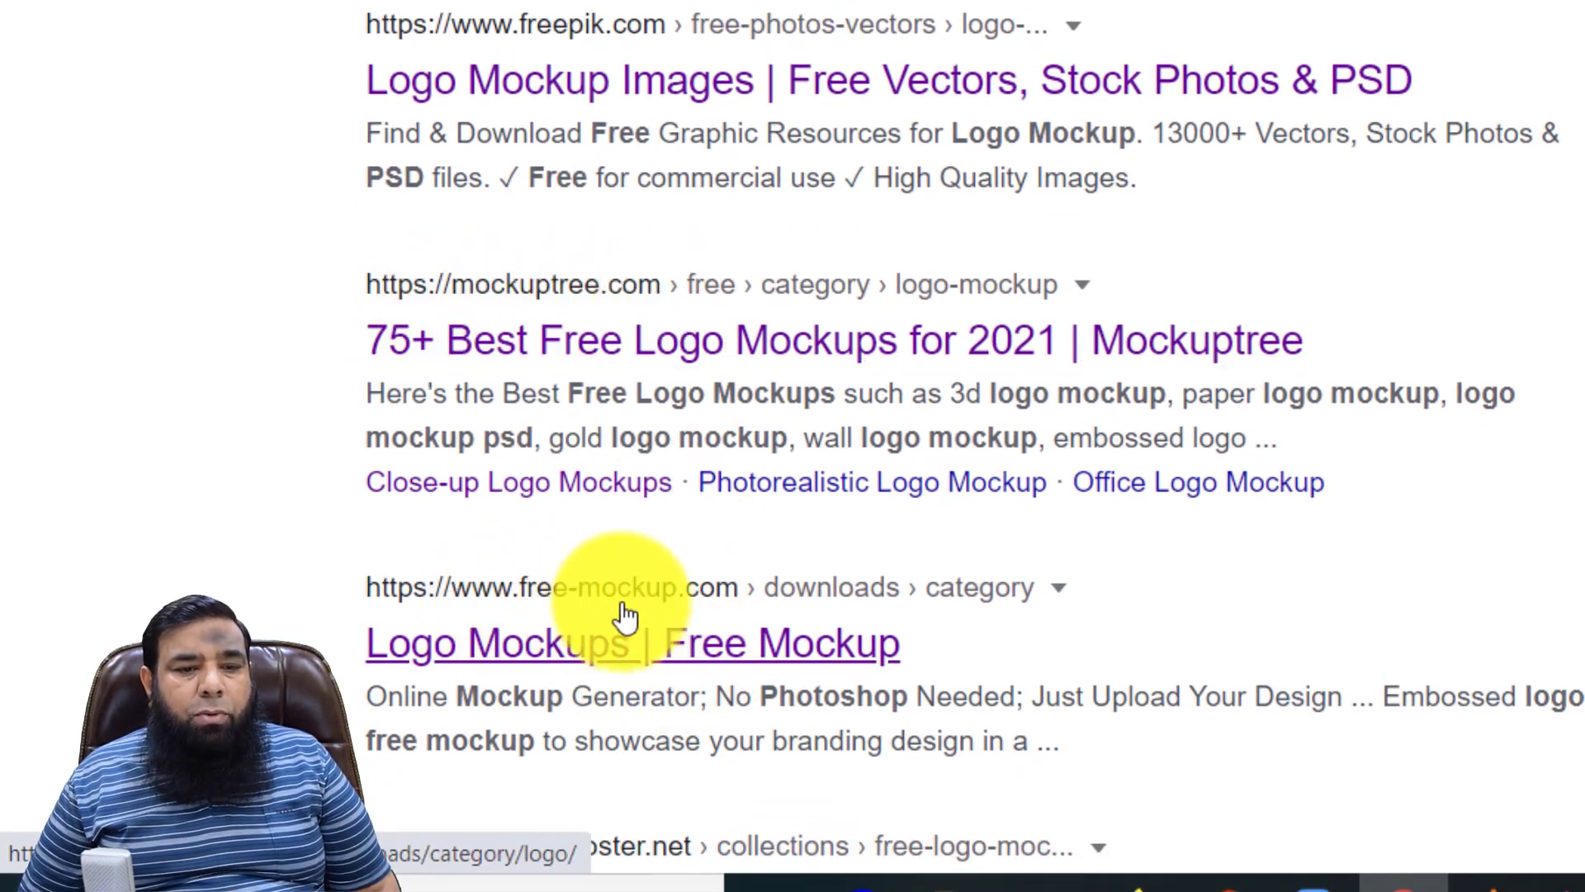
pyautogui.scroll(-5, 918, 508)
pyautogui.scroll(-5, 918, 509)
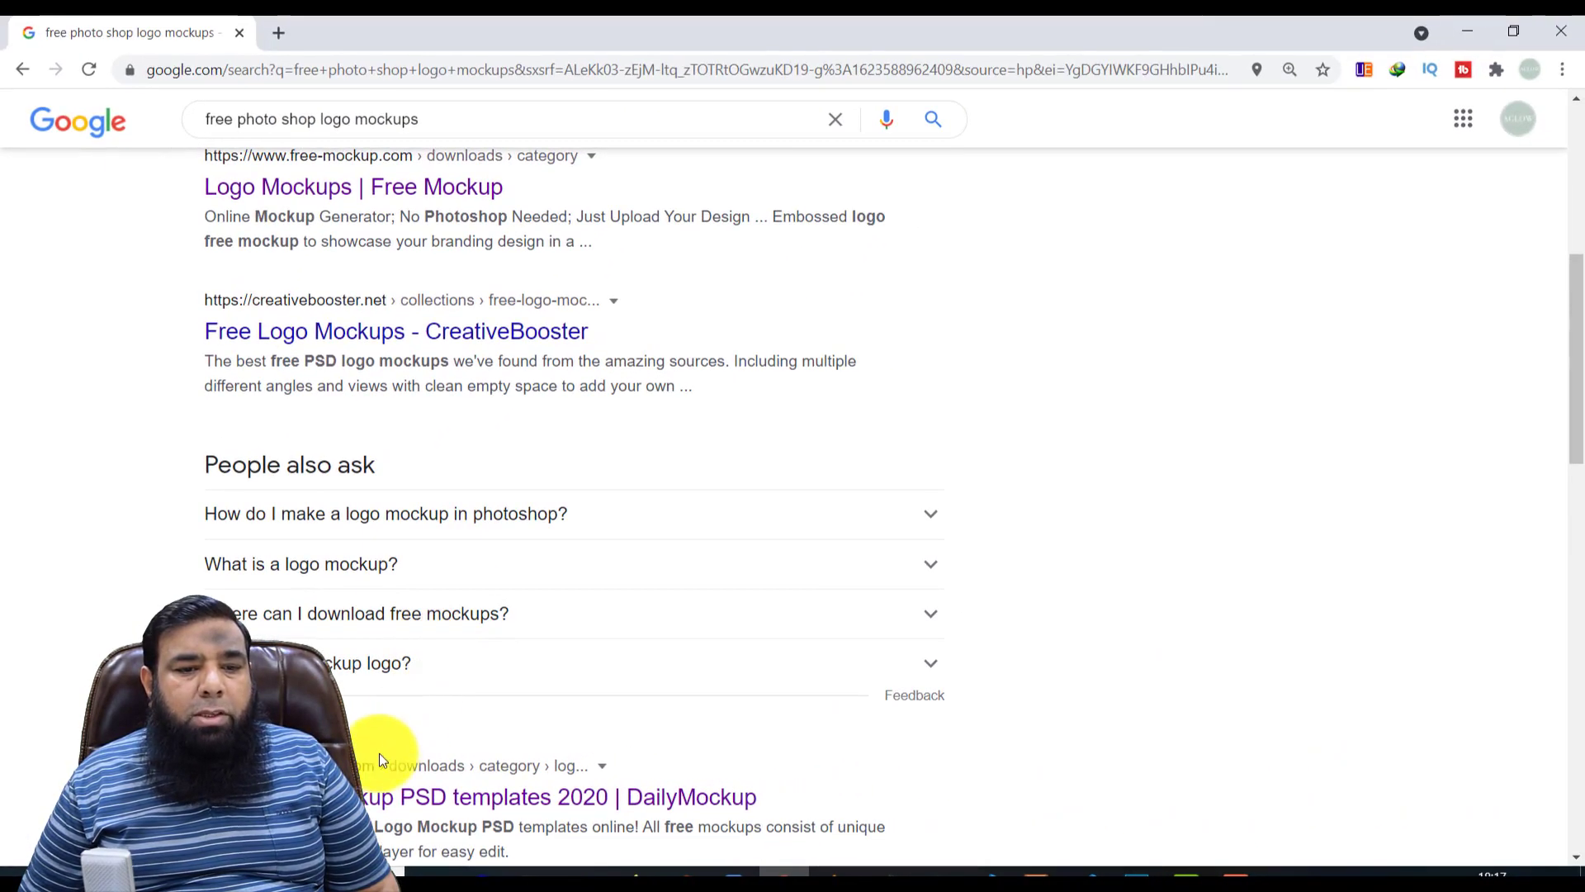
pyautogui.scroll(5, 420, 725)
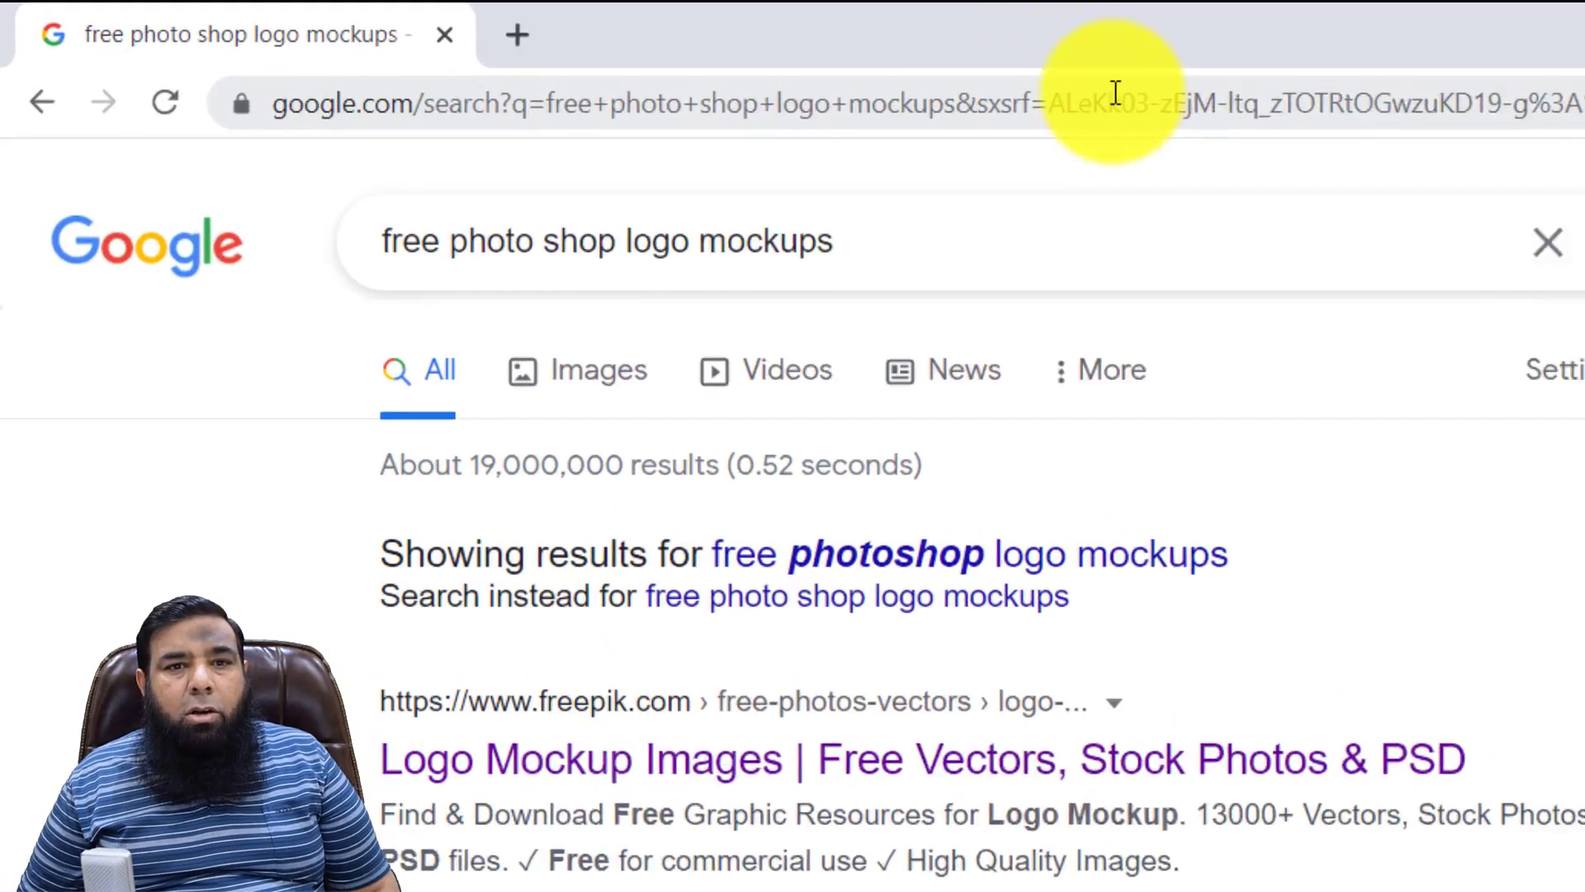
pyautogui.click(598, 69)
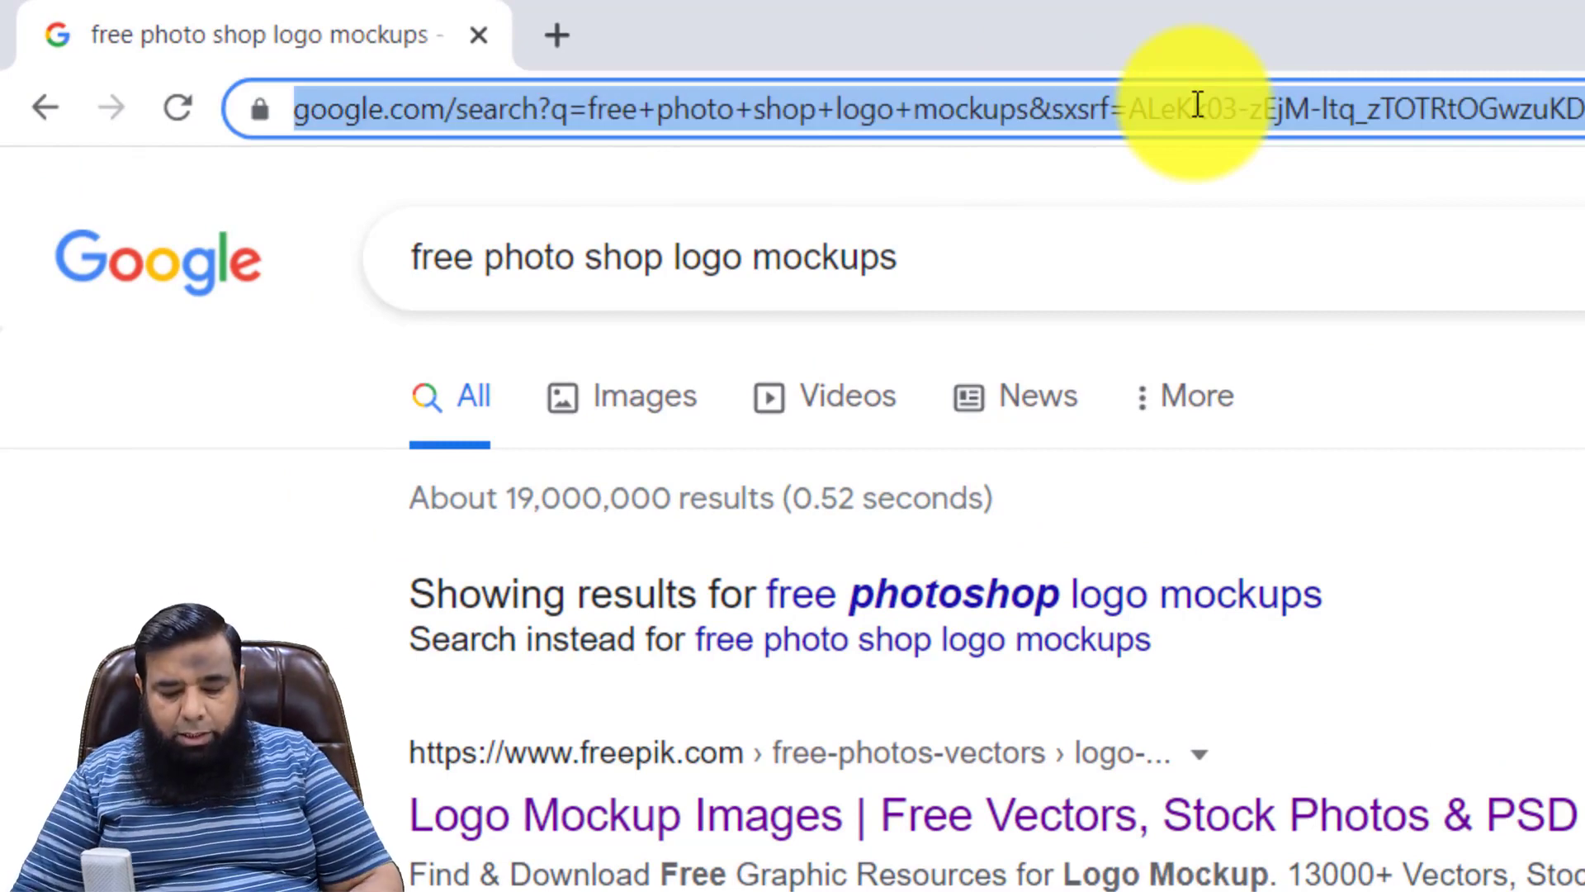
pyautogui.write('www.')
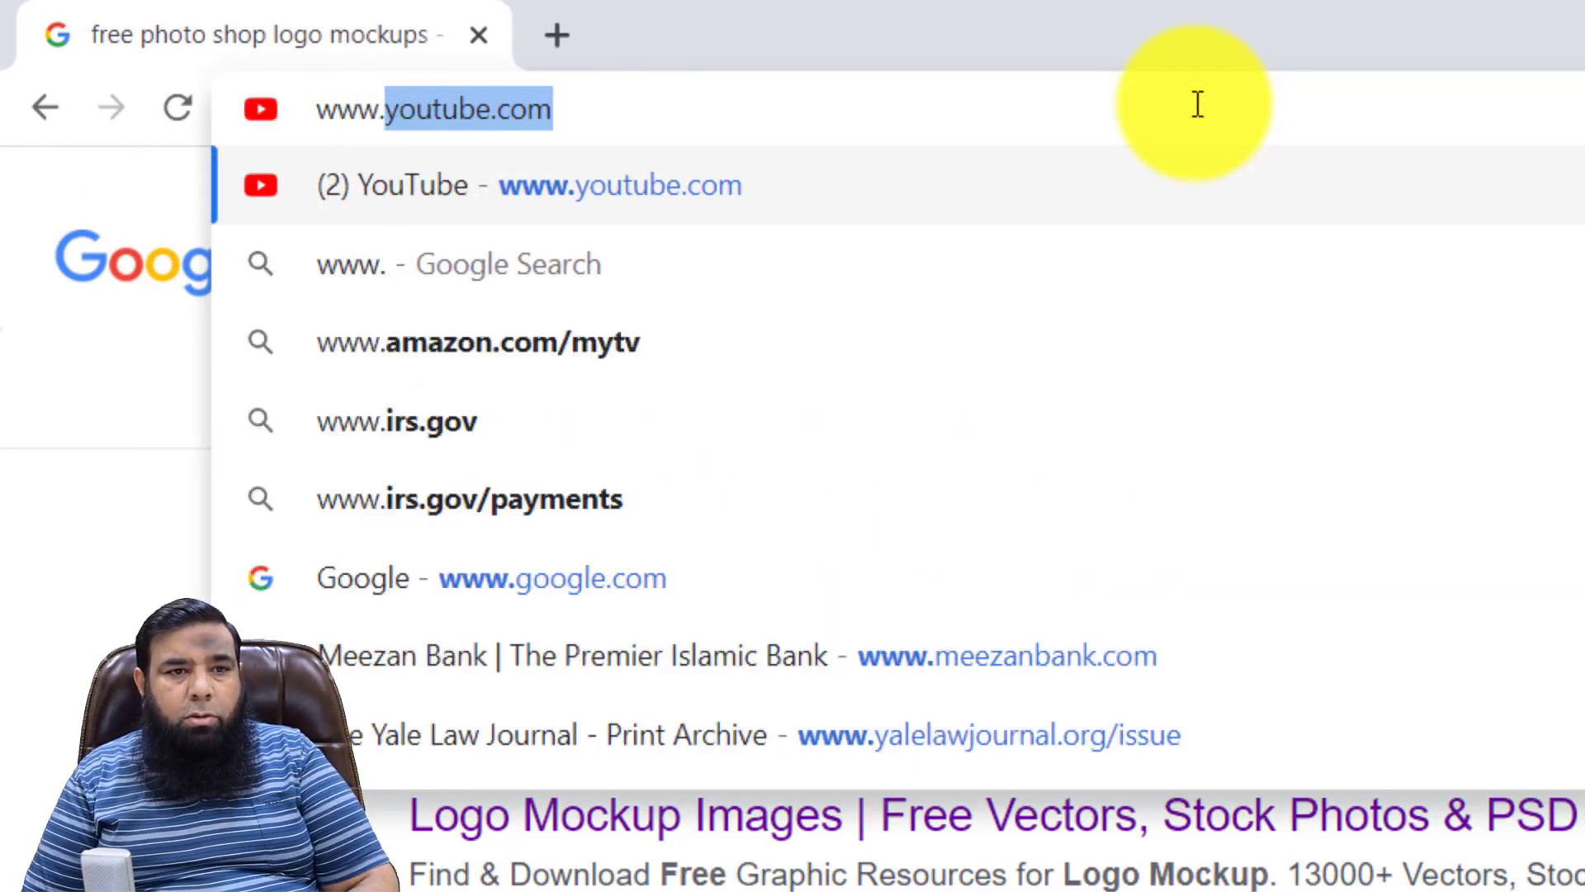
pyautogui.write('graphicfamily')
pyautogui.press('BackSpace')
pyautogui.press('BackSpace')
pyautogui.press('BackSpace')
pyautogui.press('BackSpace')
pyautogui.press('BackSpace')
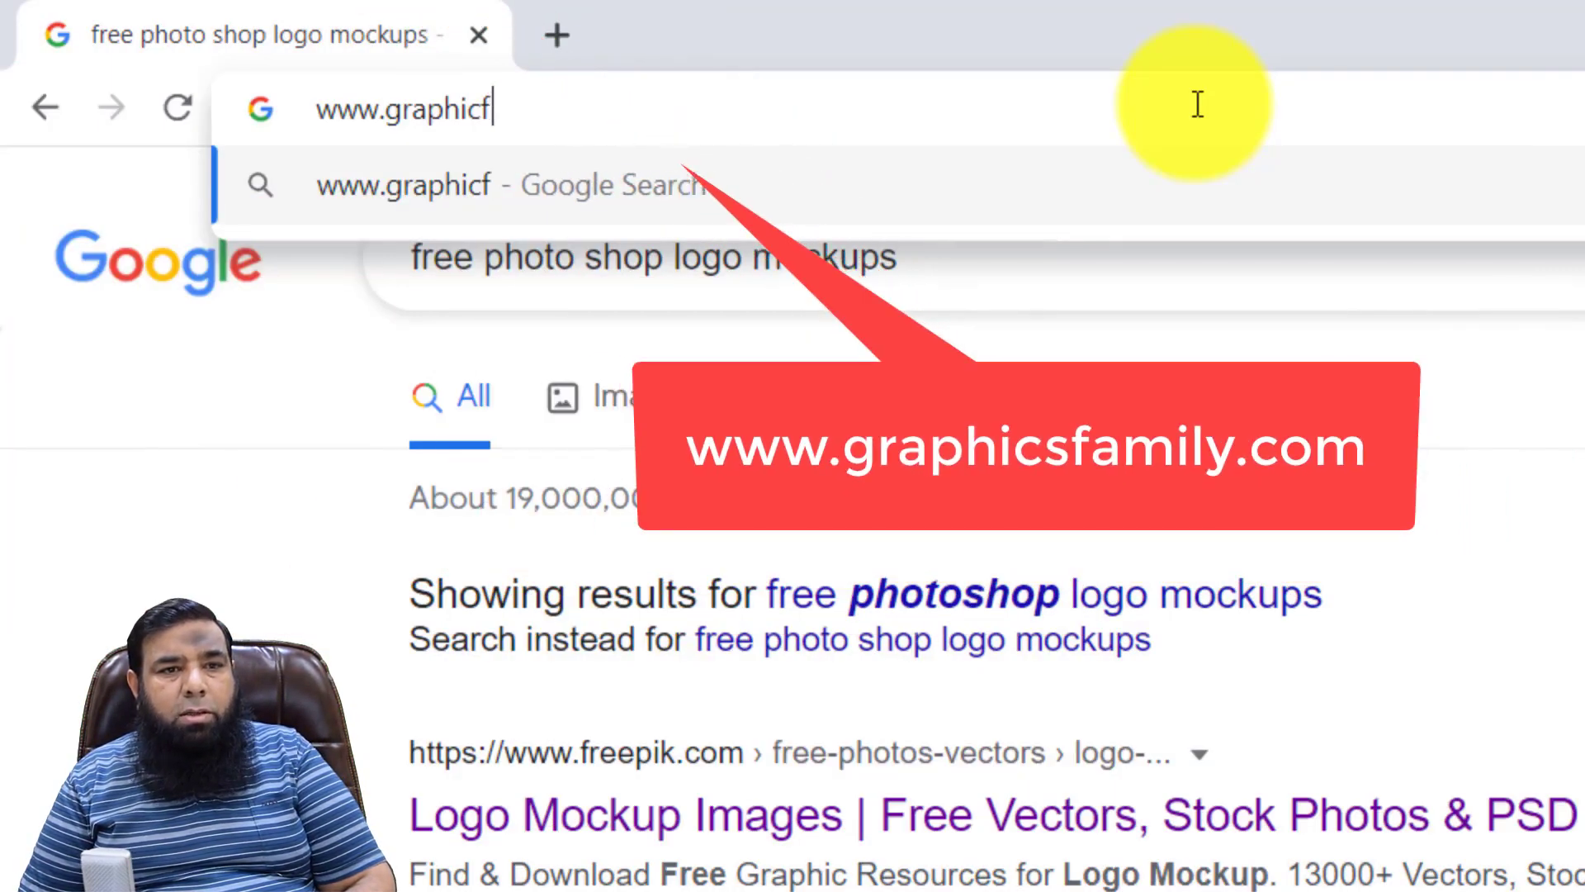
pyautogui.press('BackSpace')
pyautogui.write('sf')
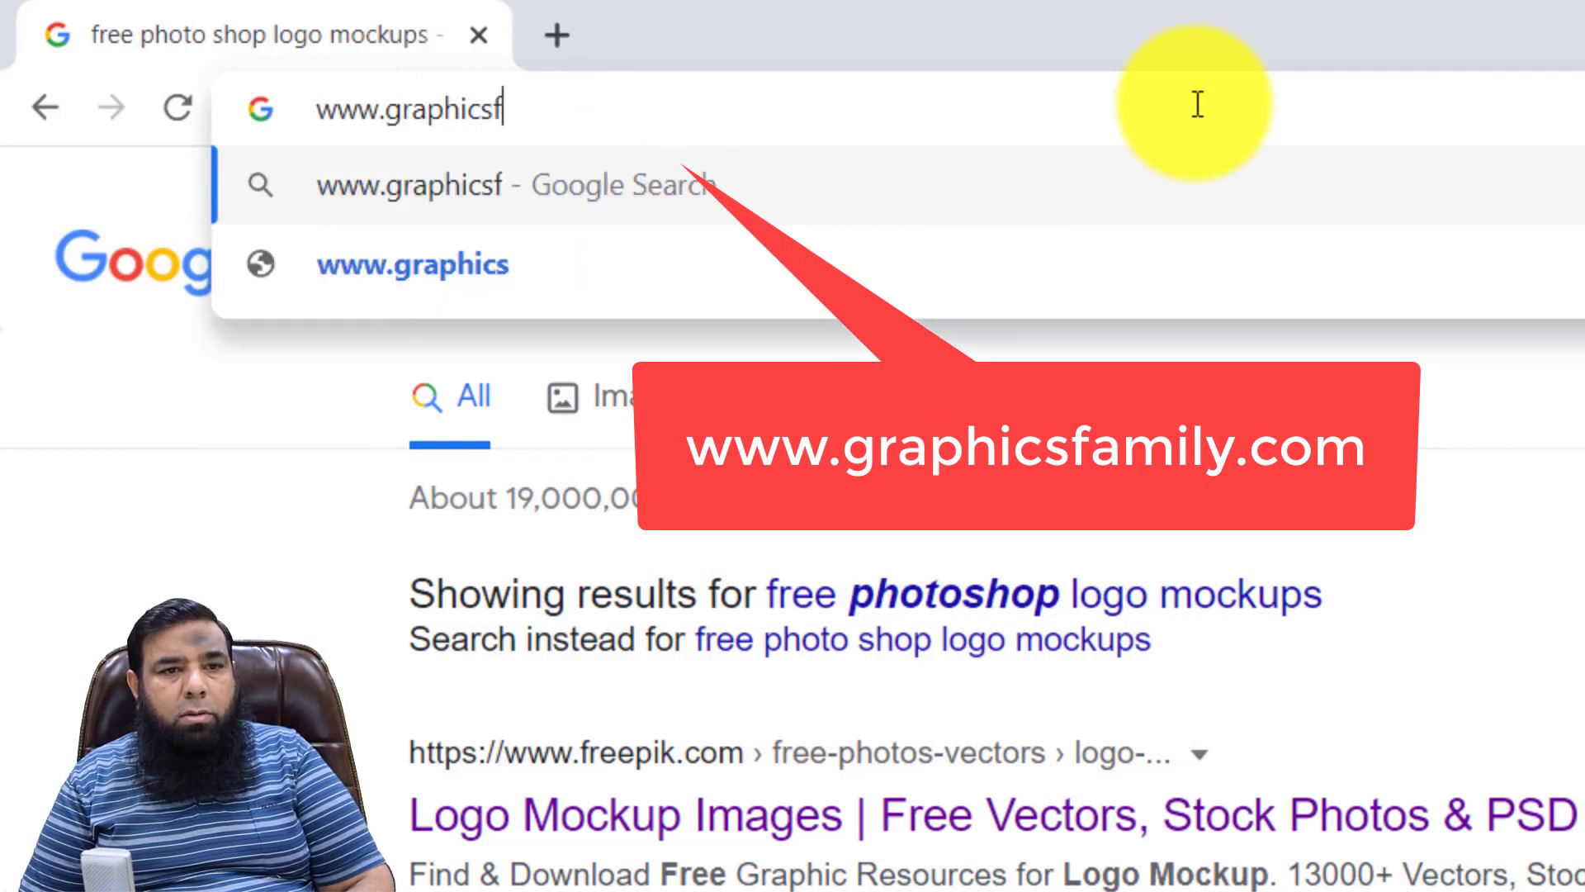
pyautogui.write('amily.')
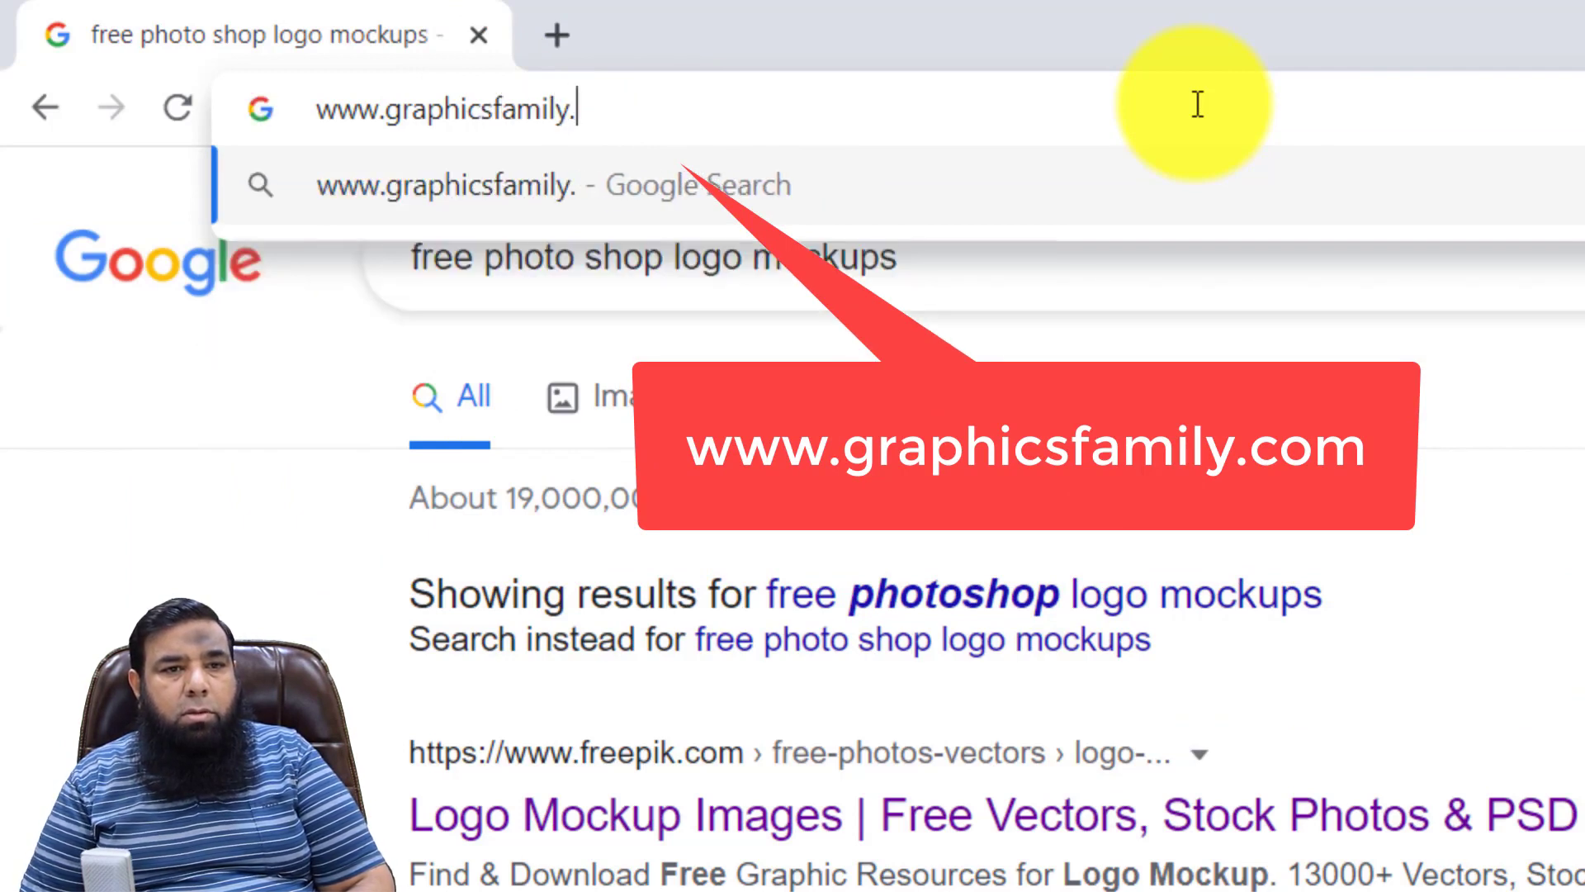
pyautogui.write('com')
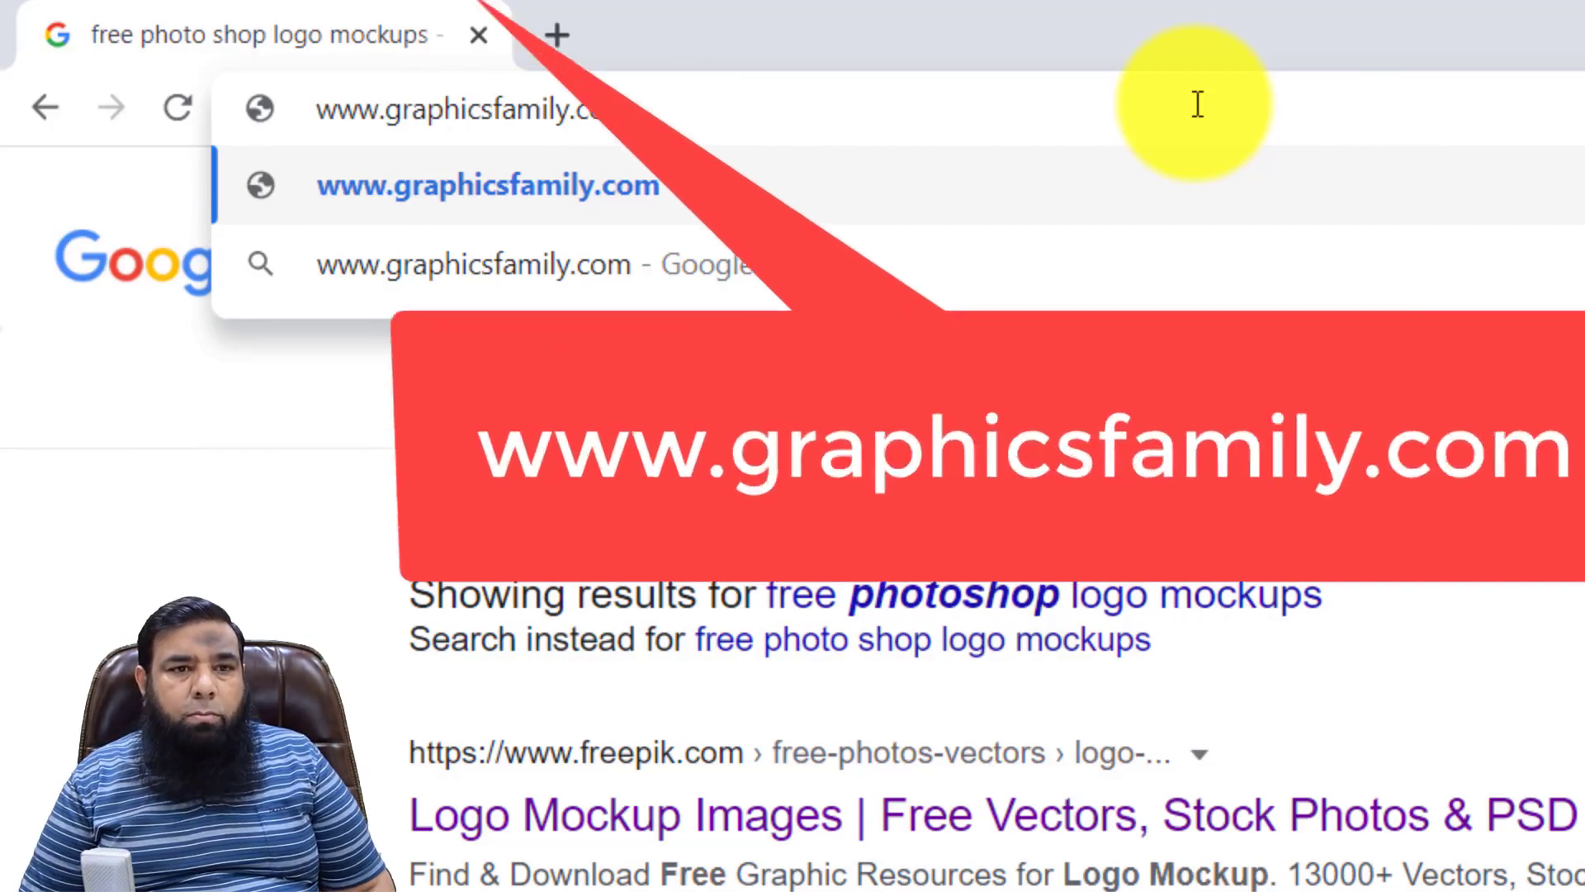
pyautogui.press('Return')
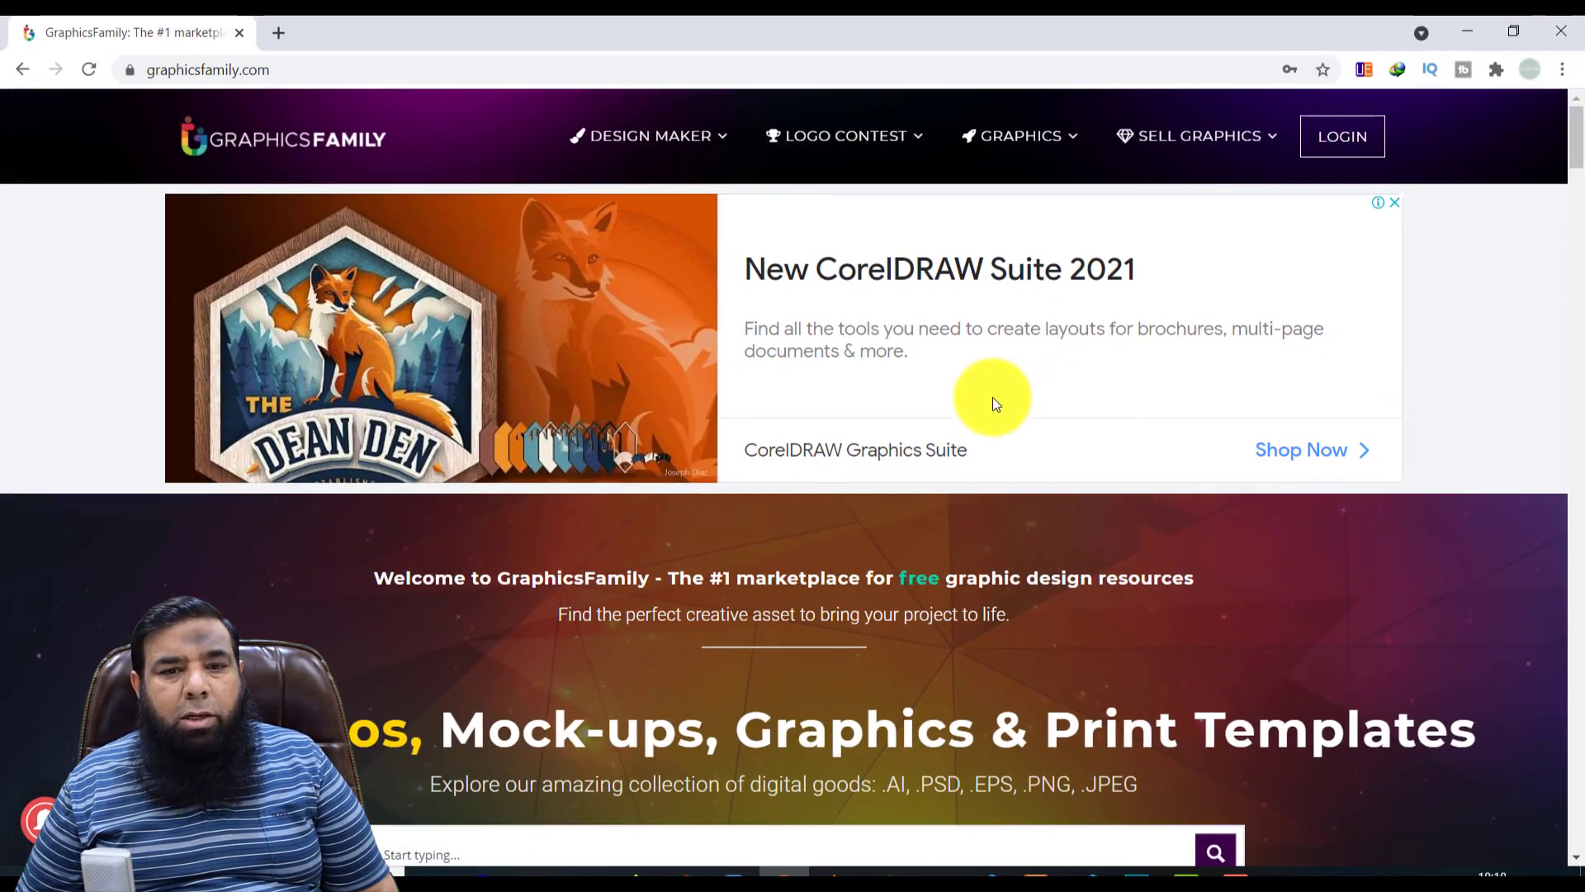
pyautogui.scroll(-4, 628, 393)
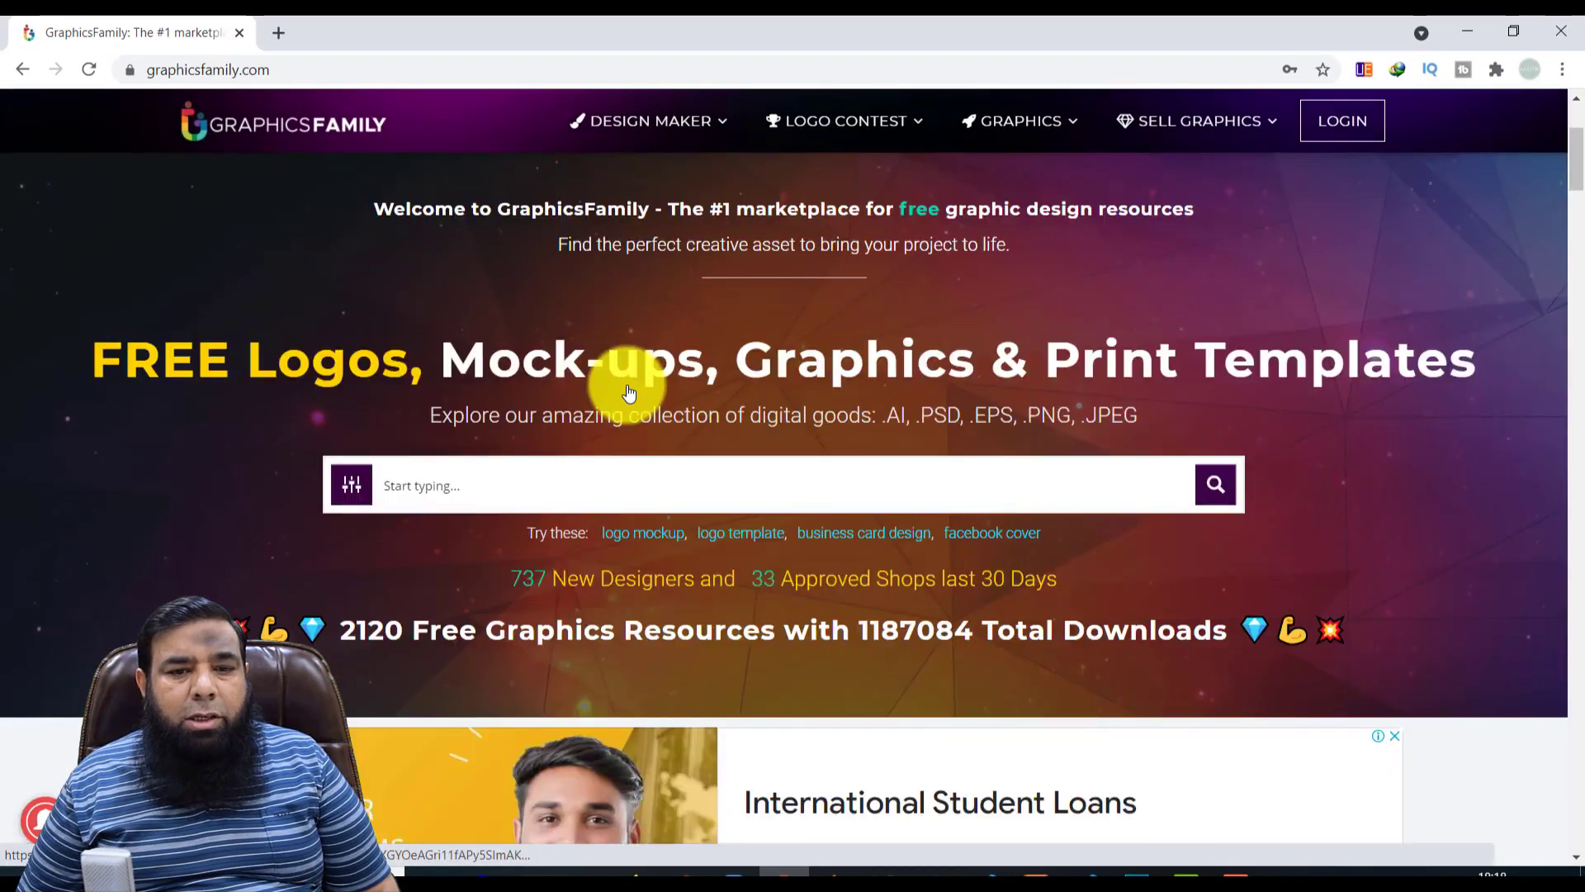
pyautogui.scroll(-6, 628, 393)
pyautogui.scroll(-6, 628, 393)
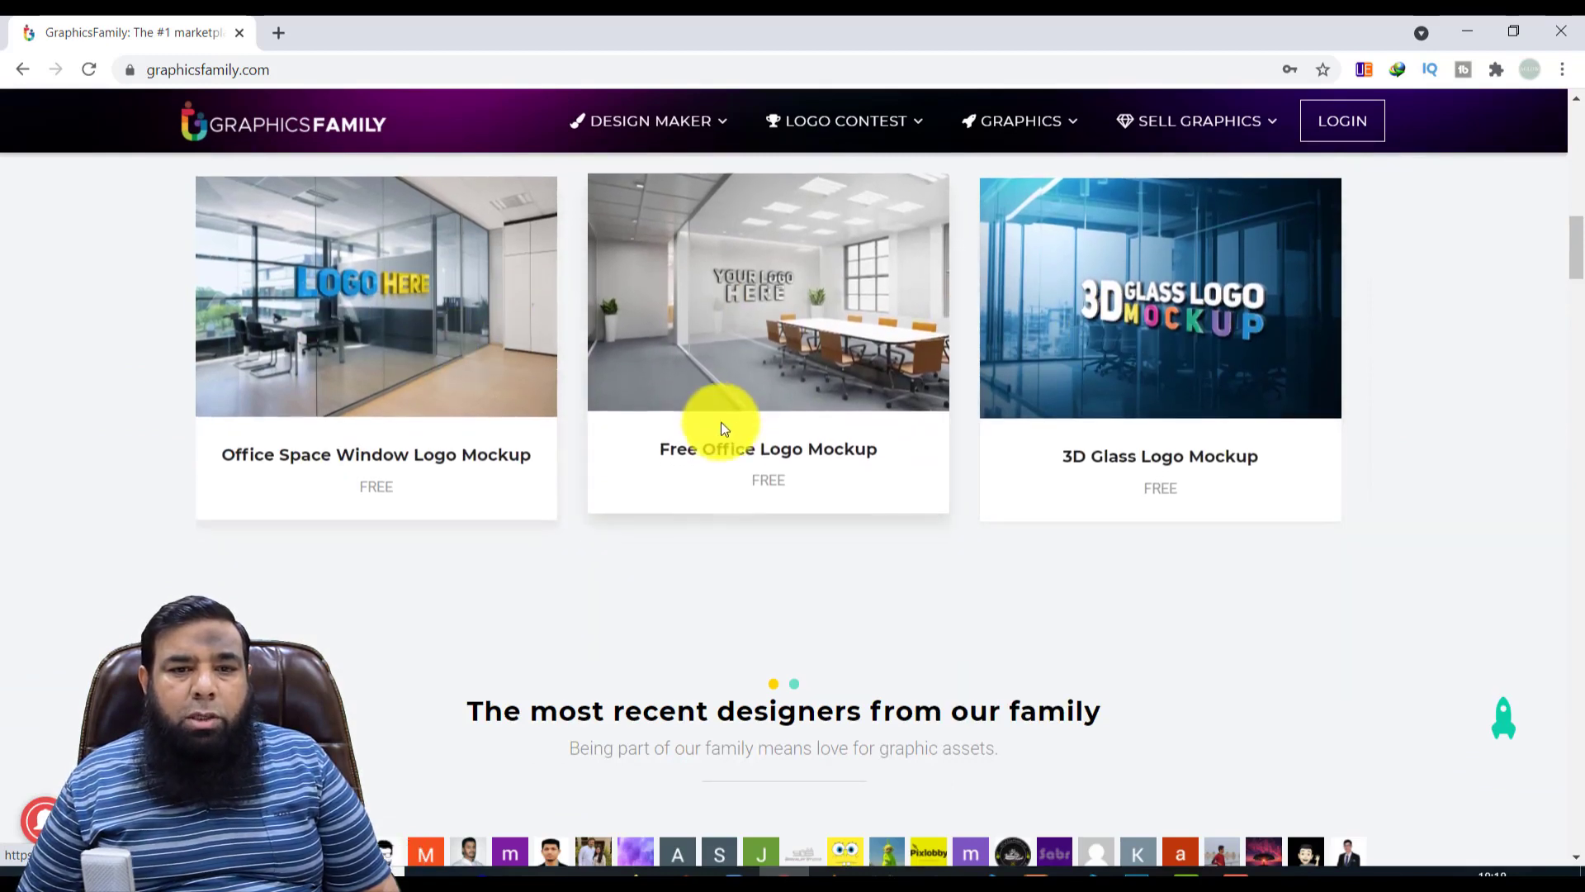
pyautogui.scroll(-5, 898, 422)
pyautogui.scroll(-2, 897, 419)
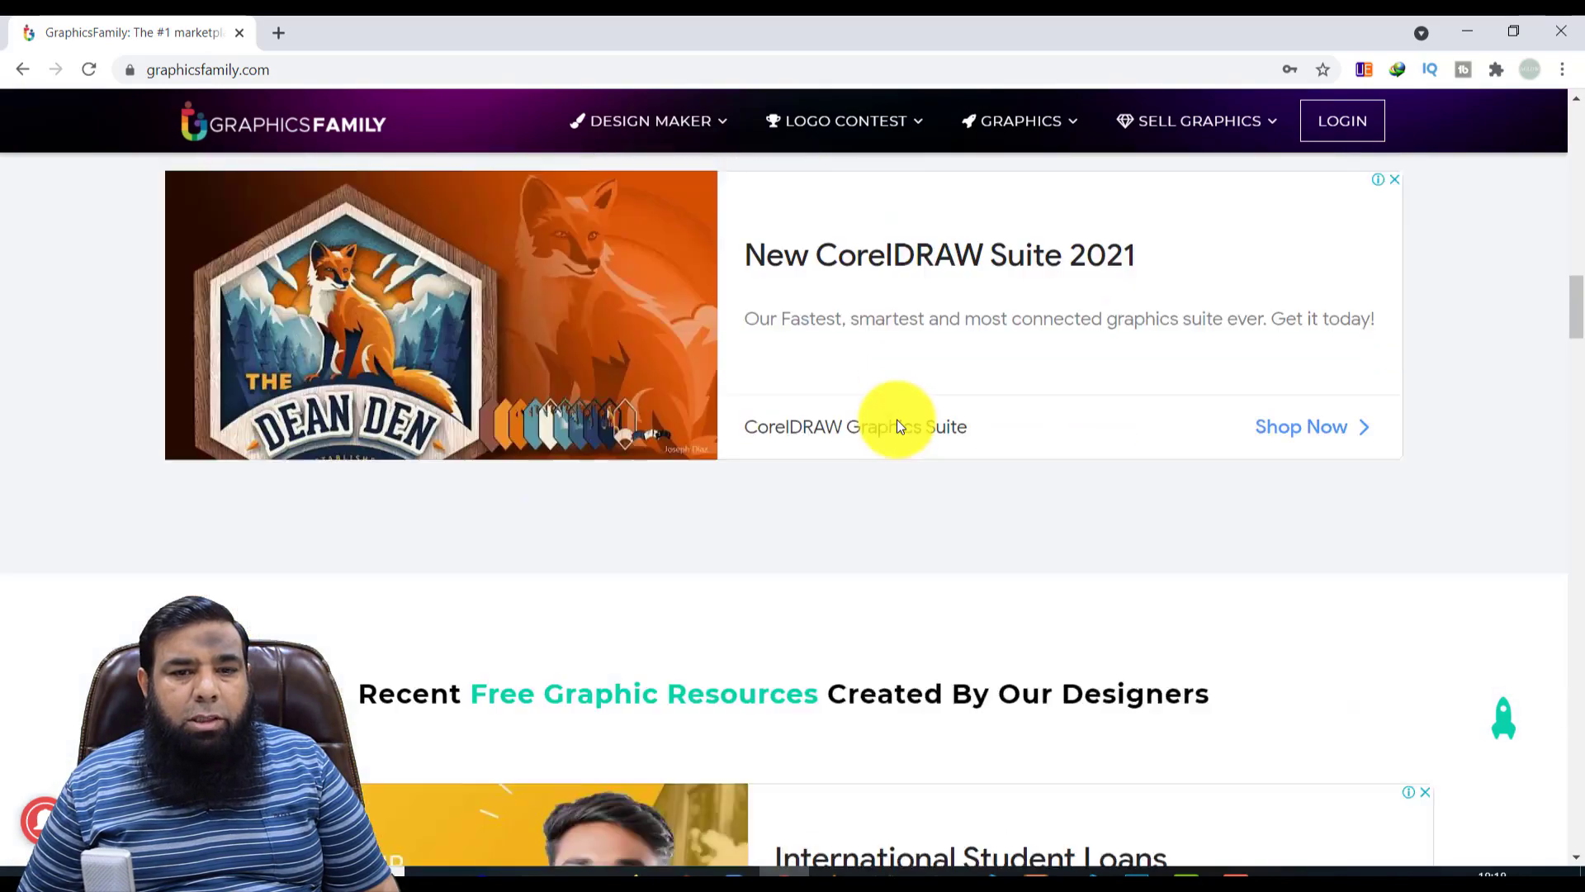
pyautogui.scroll(-4, 896, 420)
pyautogui.scroll(-3, 897, 419)
pyautogui.scroll(-5, 896, 420)
pyautogui.scroll(-3, 896, 419)
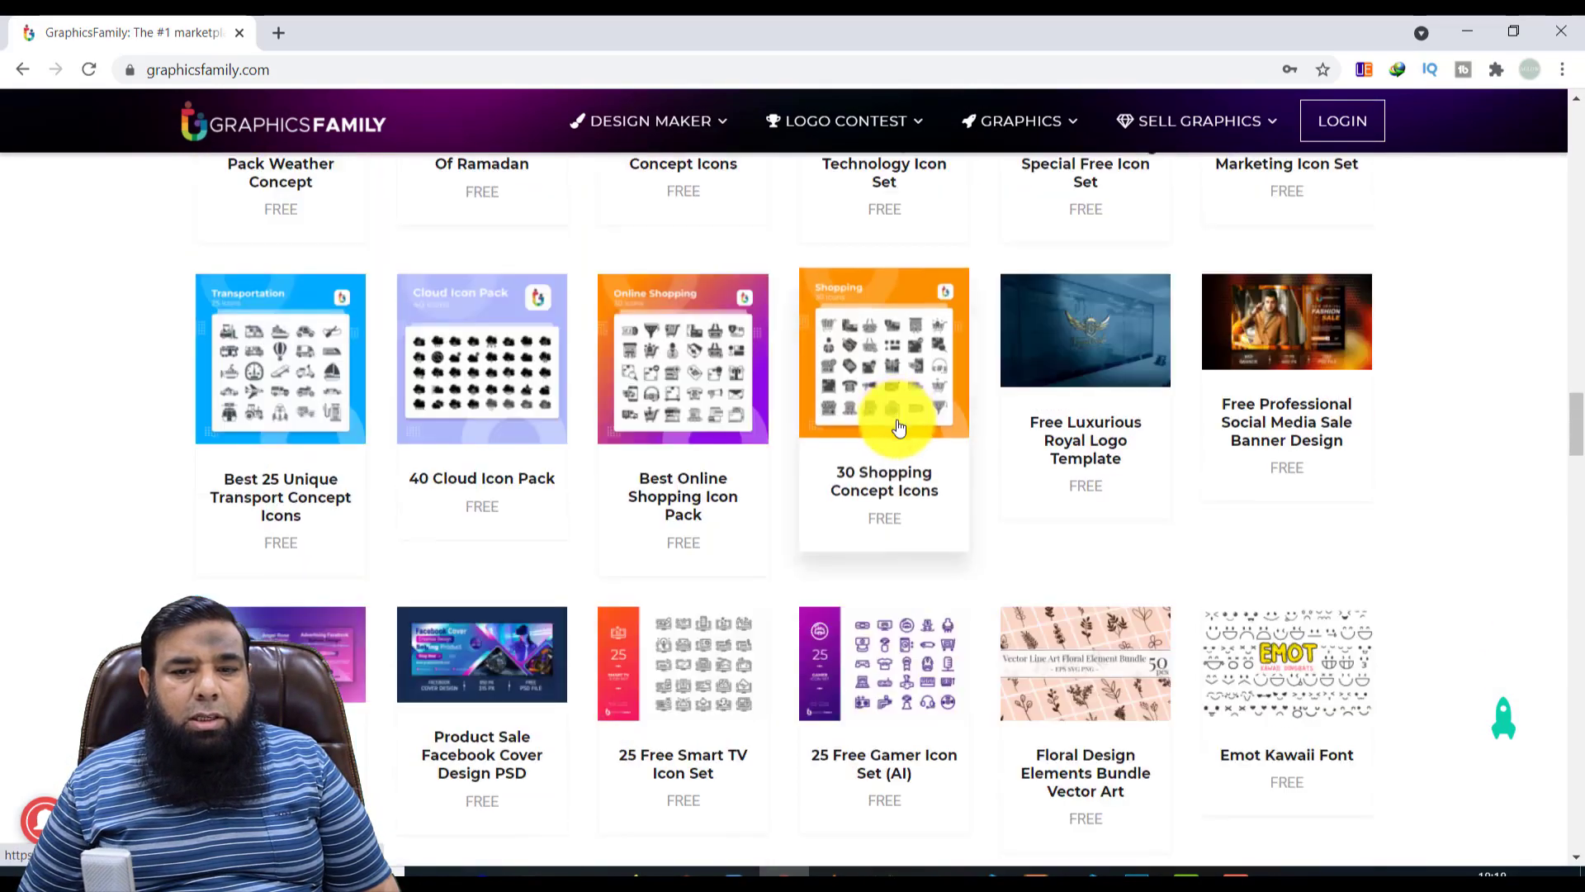
pyautogui.scroll(-5, 897, 420)
pyautogui.scroll(-4, 896, 420)
pyautogui.scroll(-3, 896, 419)
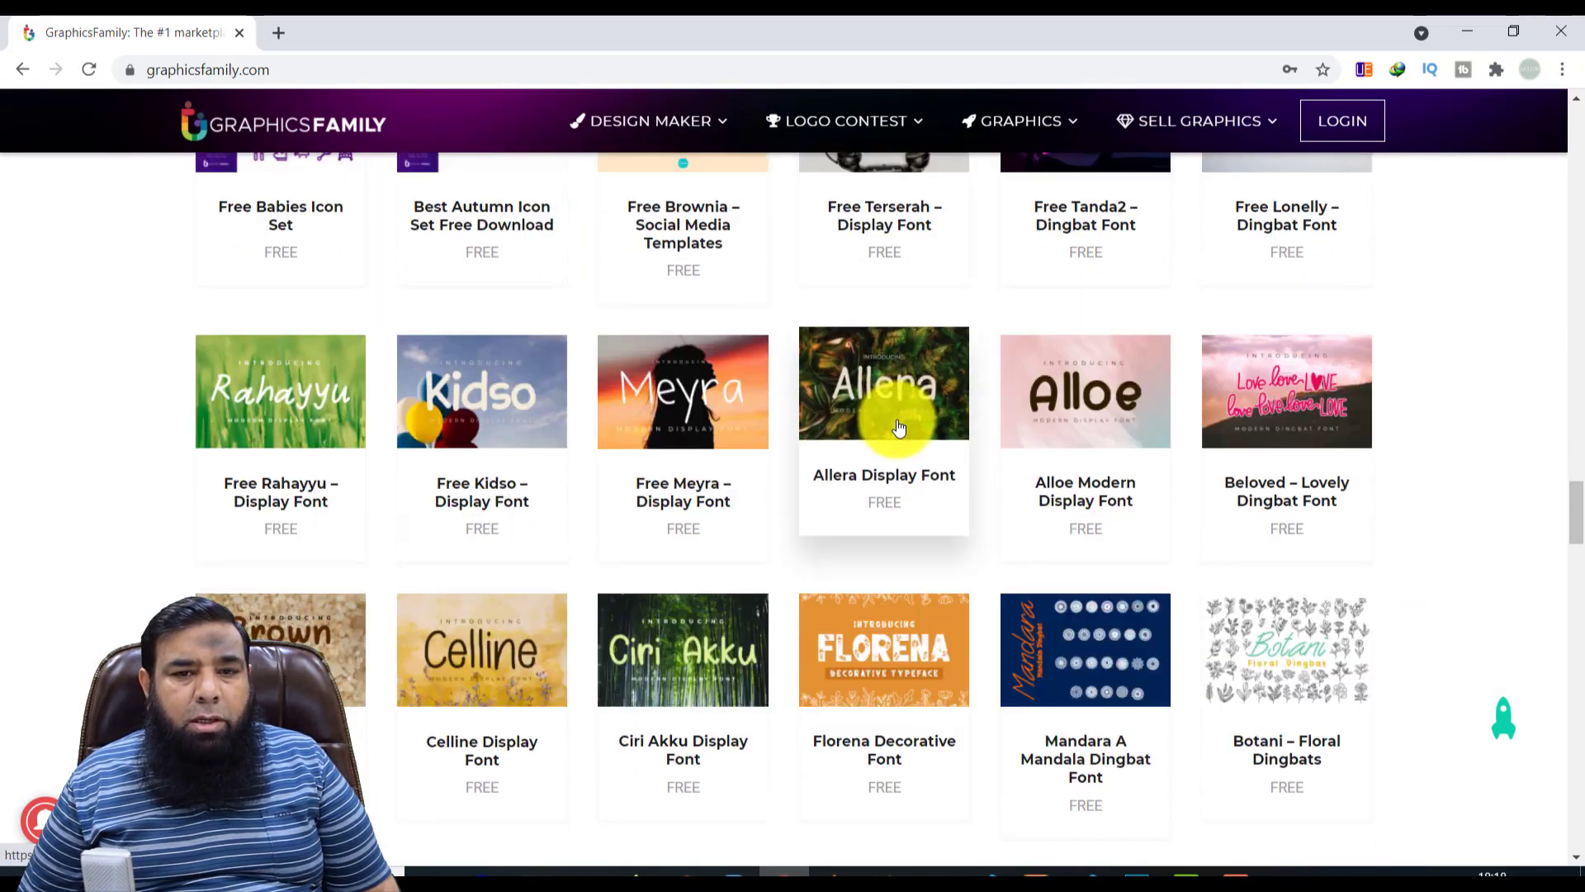
pyautogui.scroll(3, 898, 426)
pyautogui.scroll(2, 898, 426)
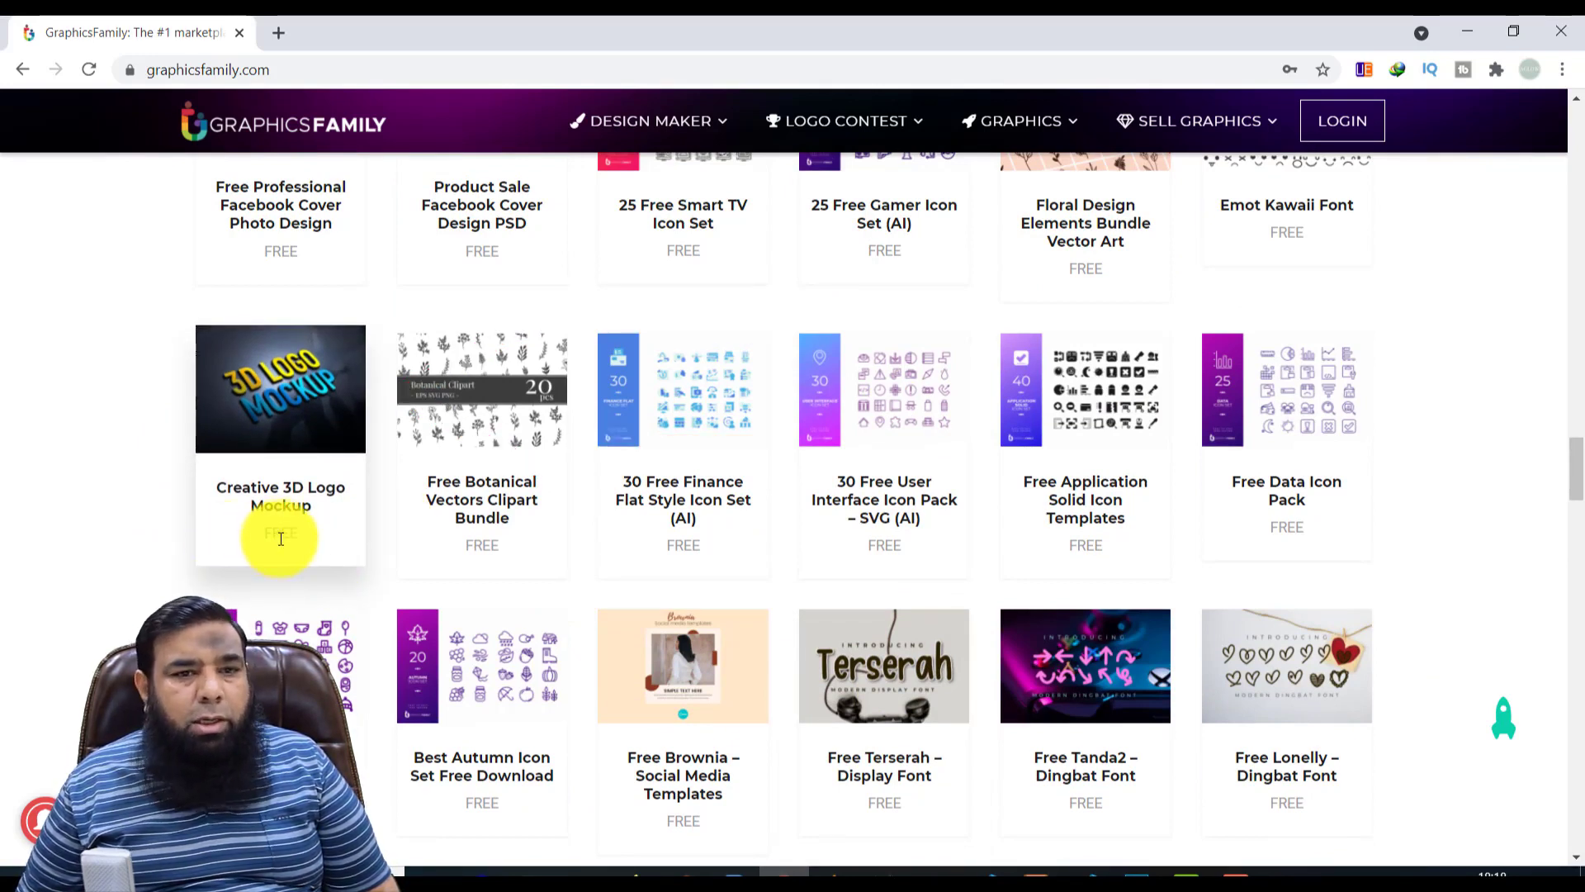
# - Open the Creative 3D Logo Mockup page, dismiss the ad, and scroll down to the download button
pyautogui.click(289, 402)
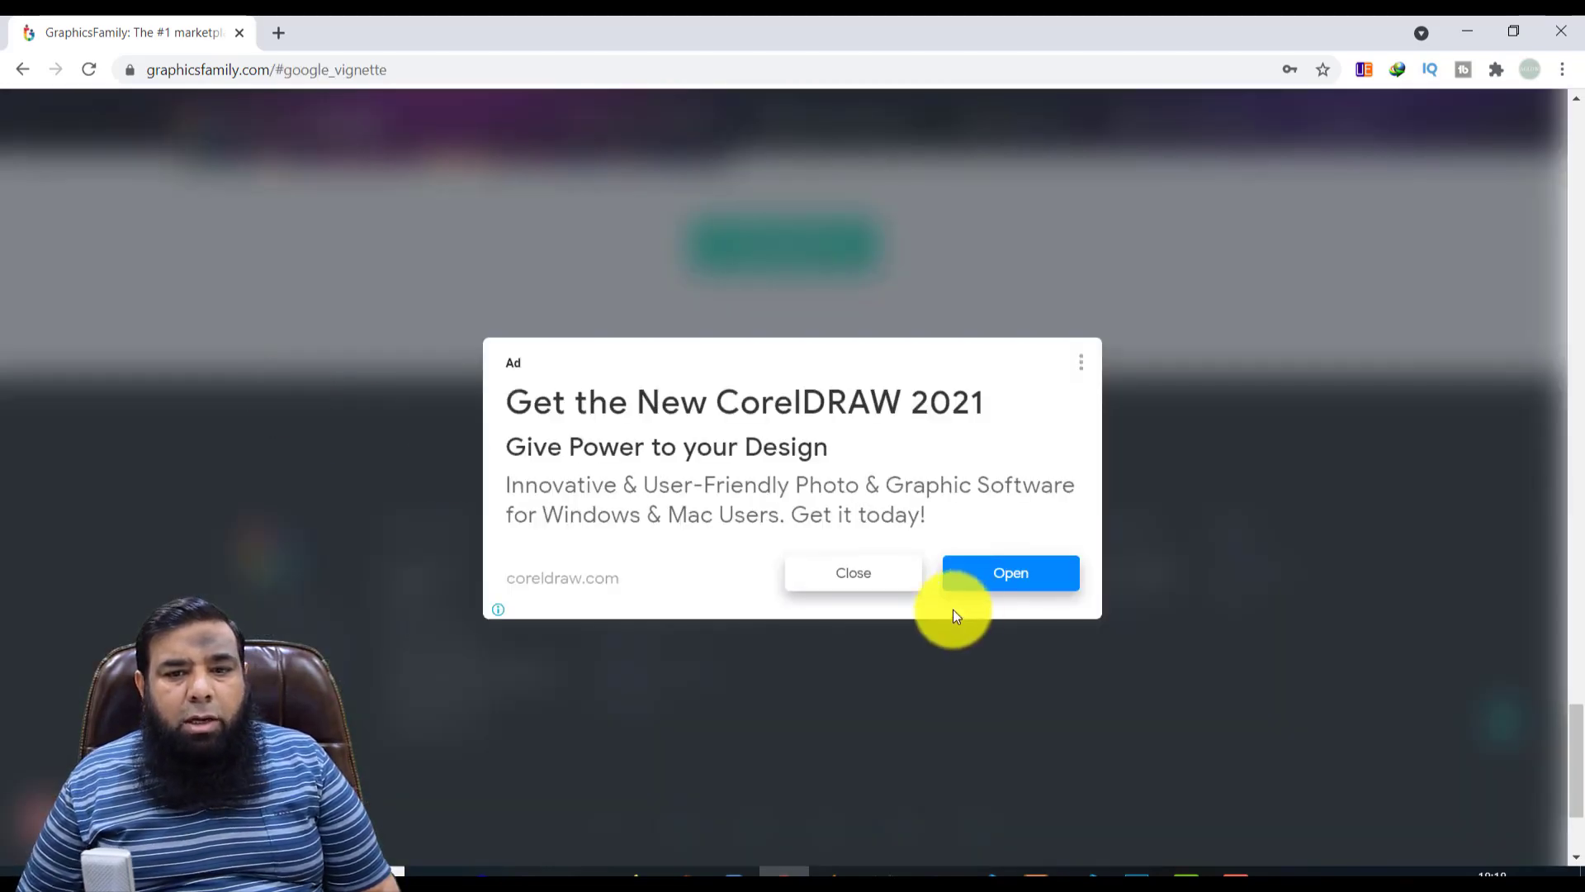
pyautogui.click(883, 582)
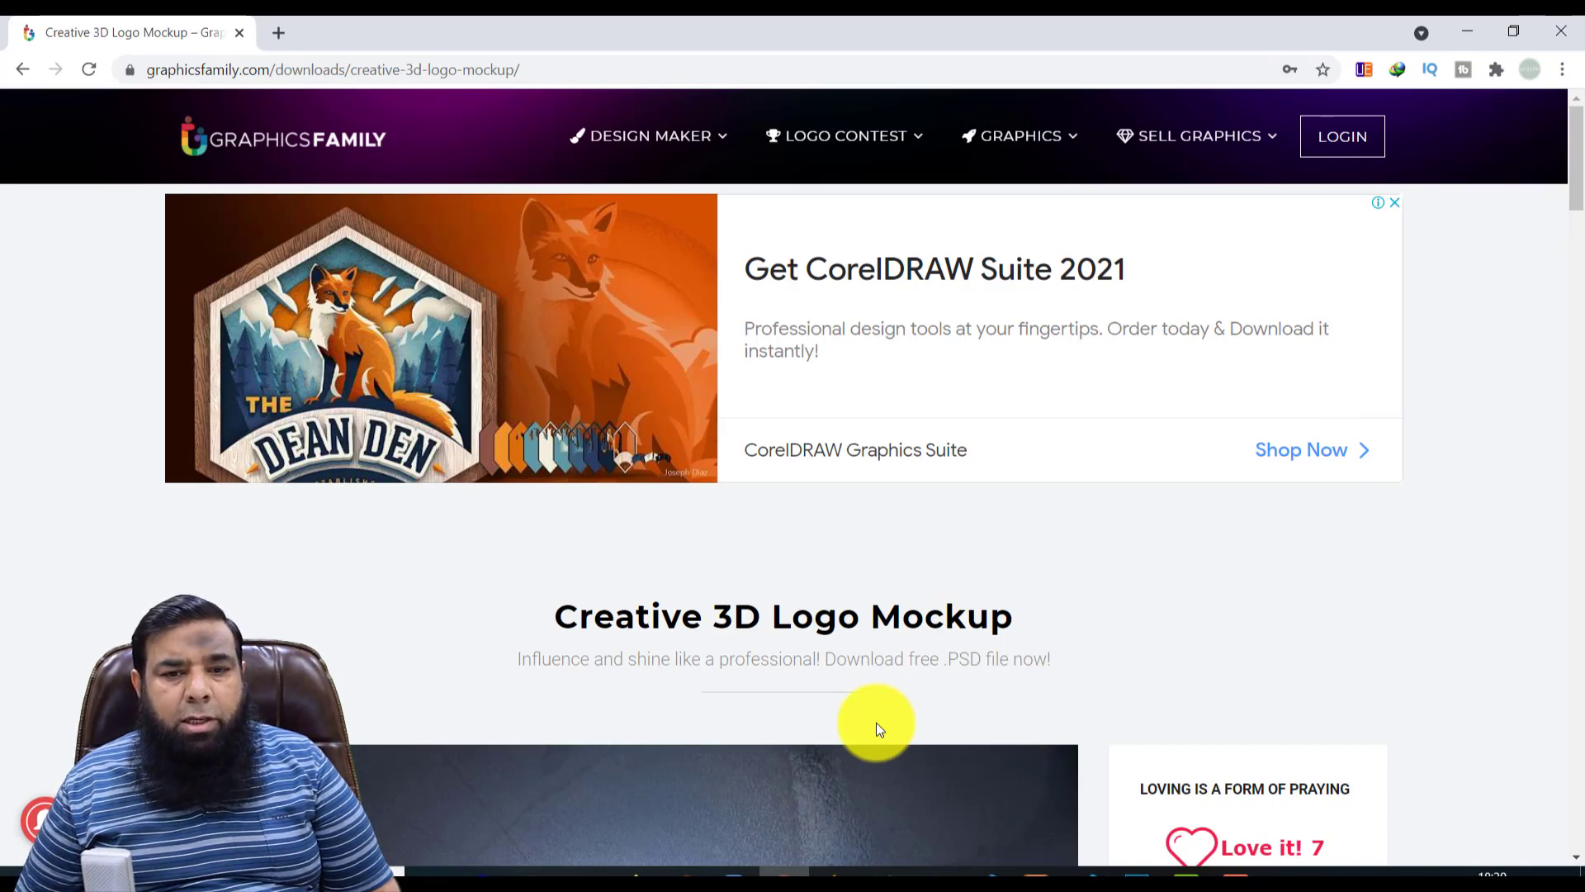
pyautogui.scroll(-5, 875, 722)
pyautogui.scroll(-3, 876, 721)
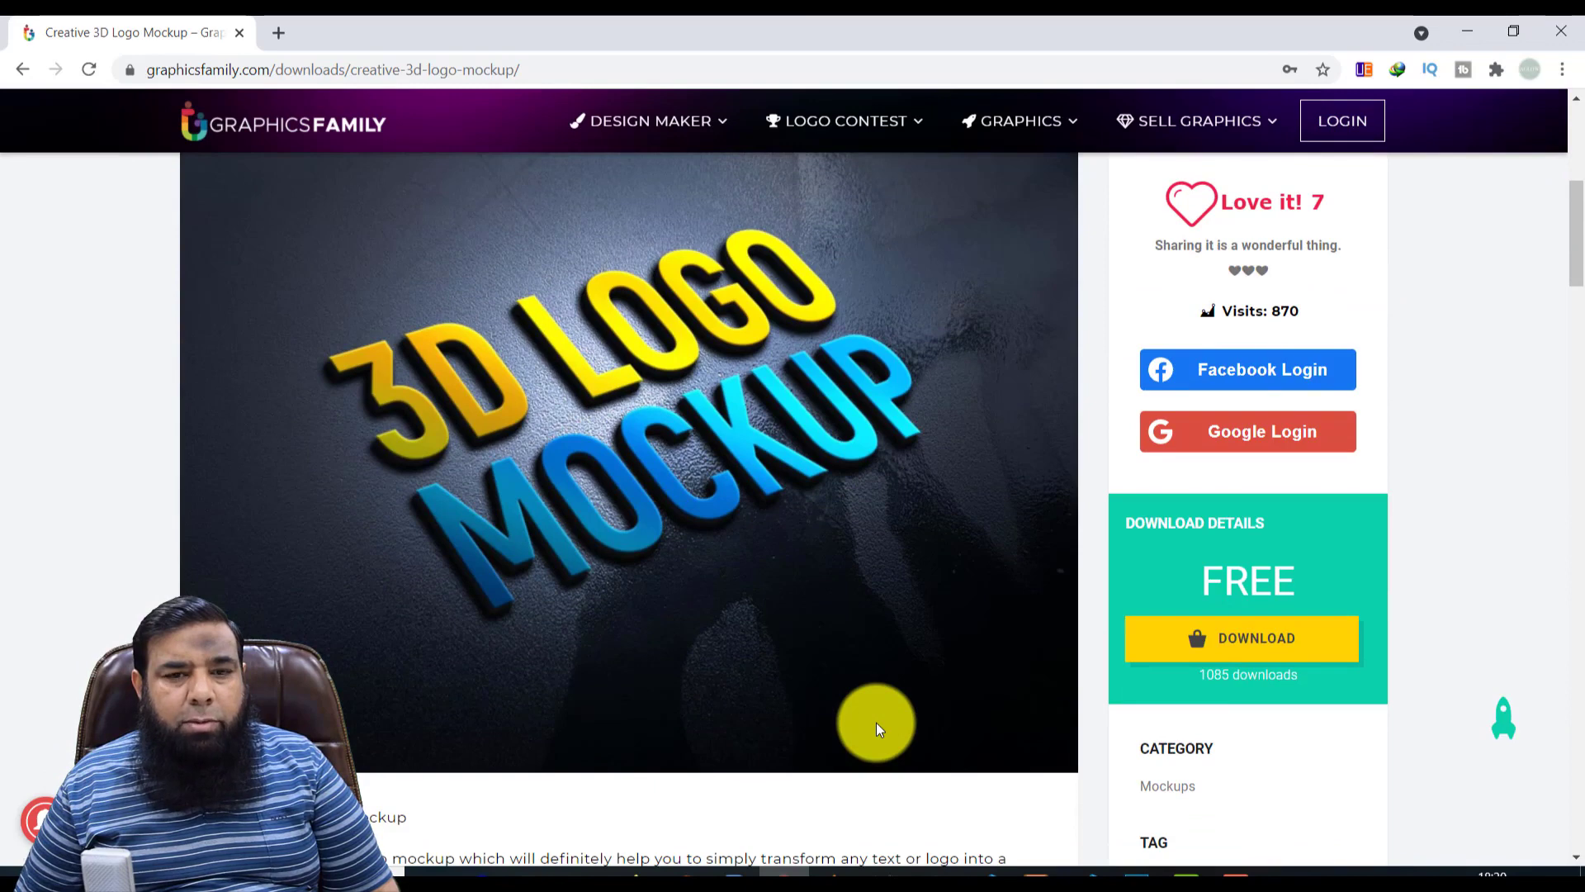
pyautogui.scroll(-3, 877, 726)
pyautogui.scroll(-3, 876, 726)
pyautogui.scroll(-3, 876, 726)
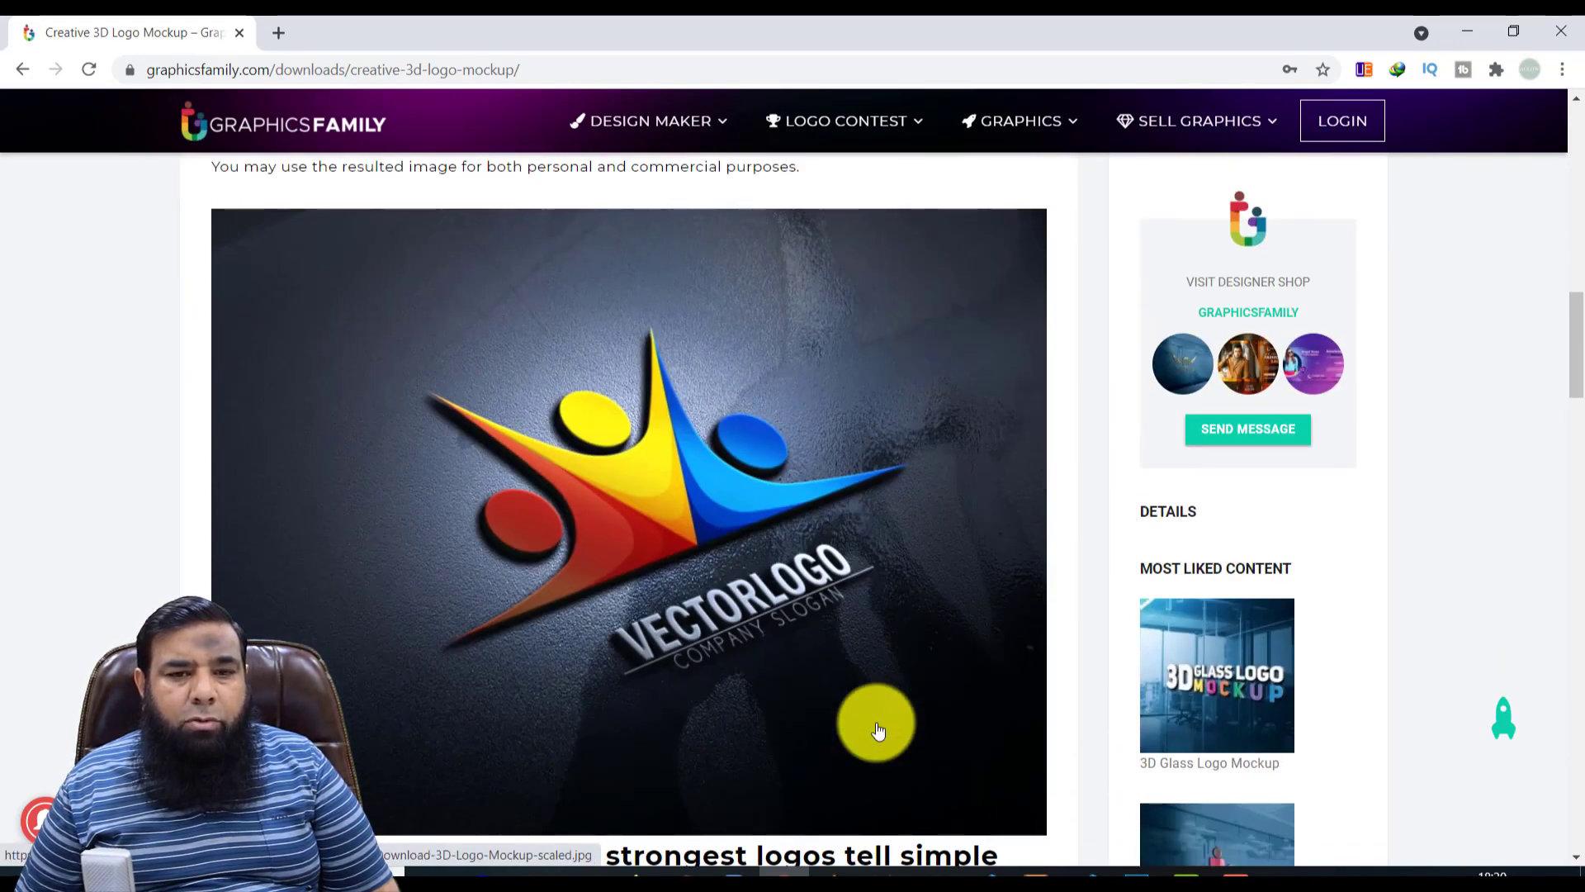
pyautogui.scroll(-3, 876, 725)
pyautogui.scroll(-3, 876, 726)
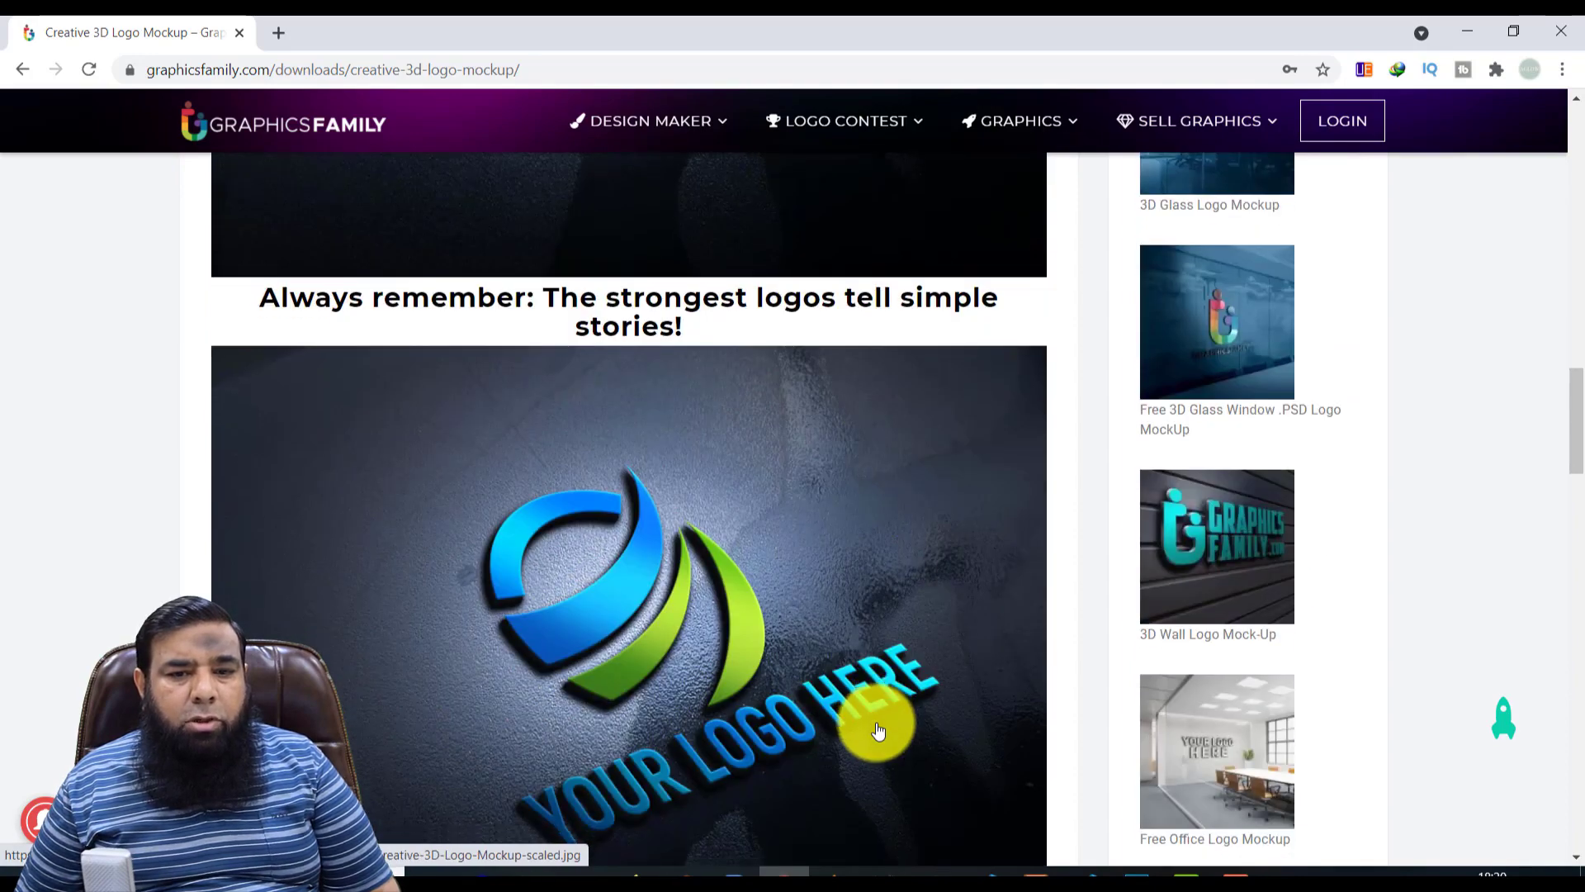
pyautogui.scroll(-3, 877, 726)
pyautogui.scroll(-3, 876, 723)
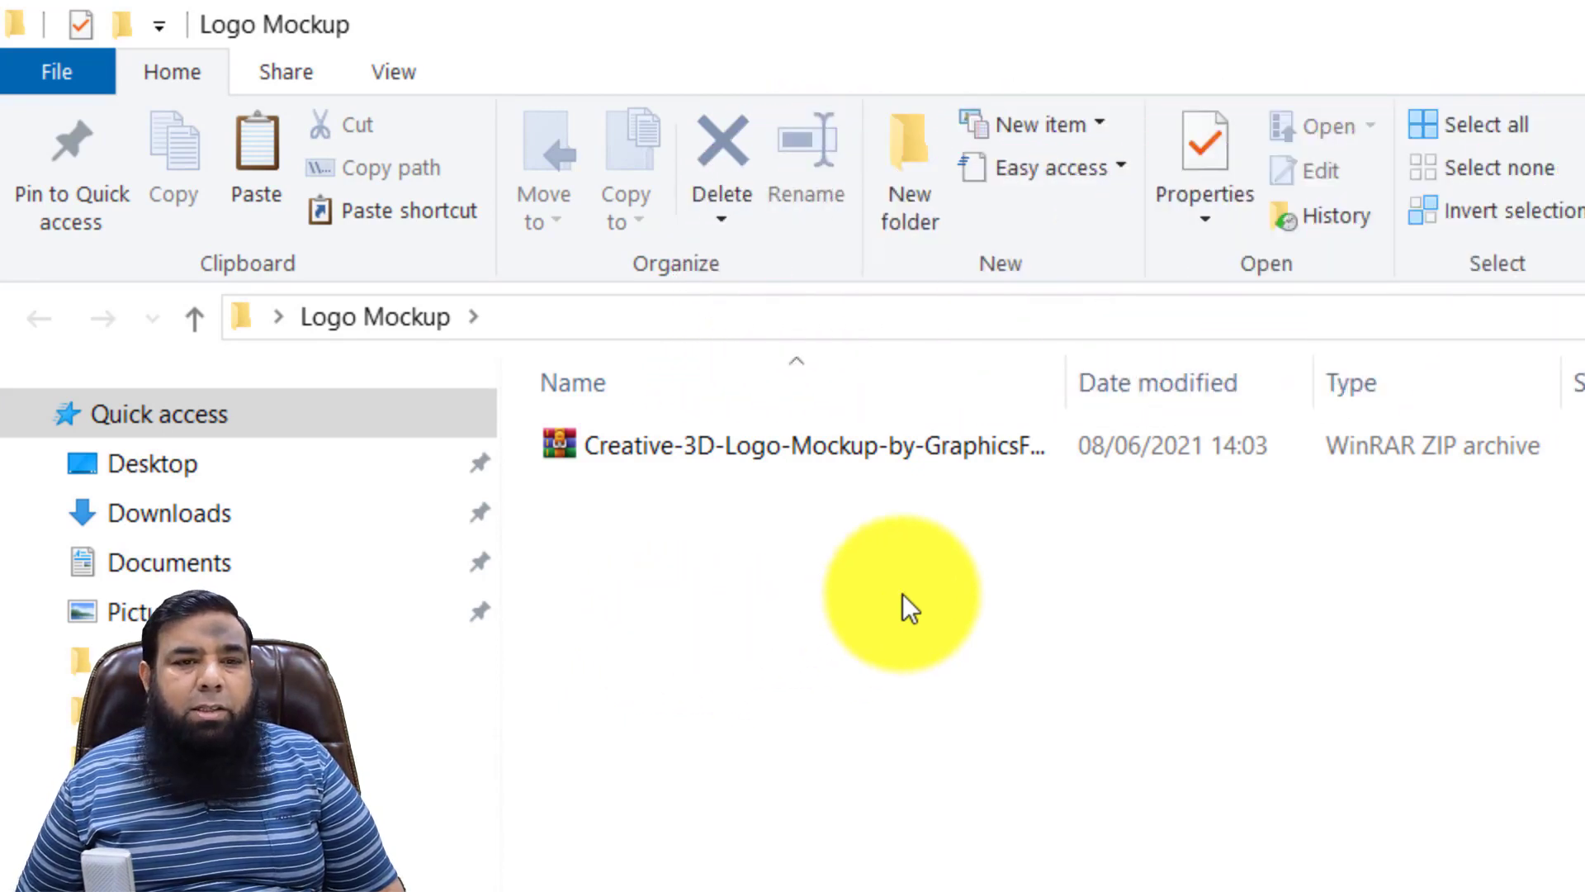
# - Extract the downloaded mockup ZIP archive into the Logo Mockup folder
pyautogui.click(834, 443)
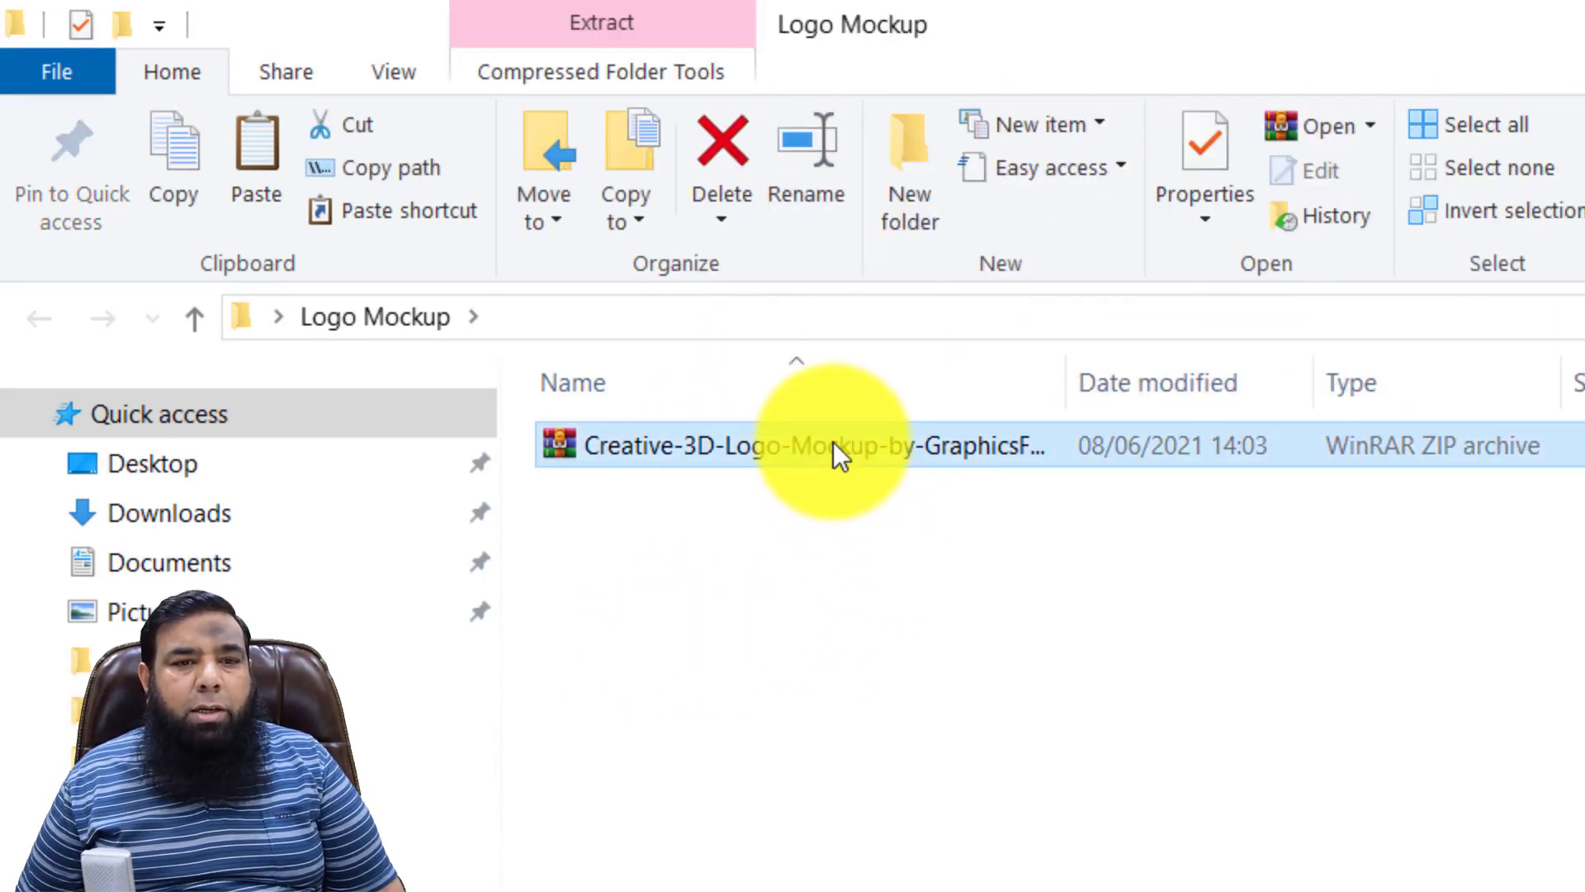
pyautogui.rightClick(834, 444)
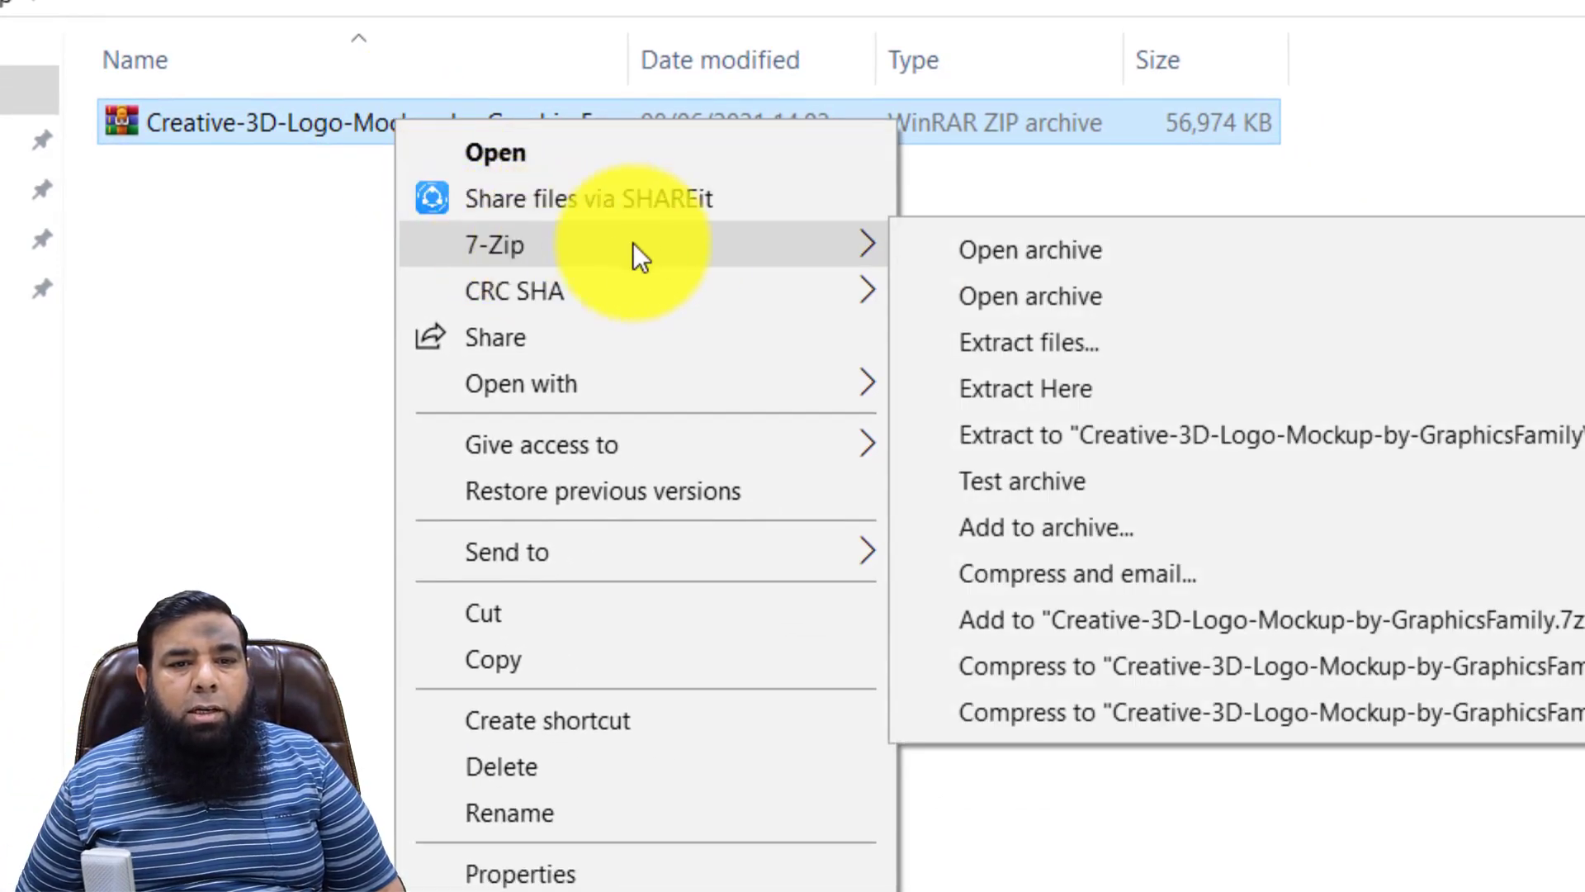
pyautogui.moveTo(494, 245)
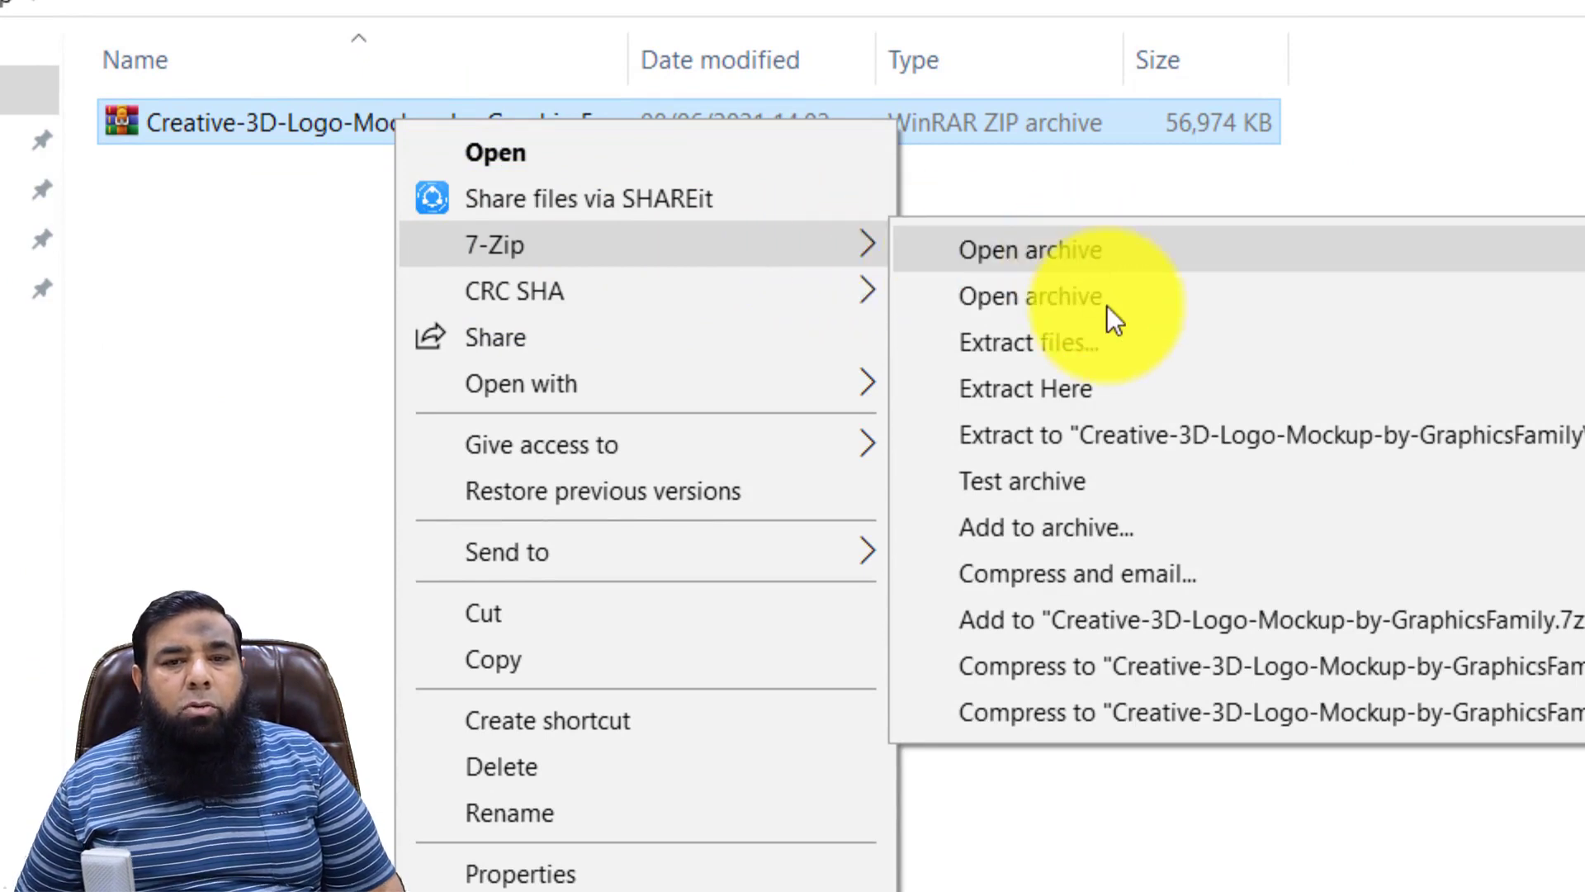
pyautogui.click(1121, 391)
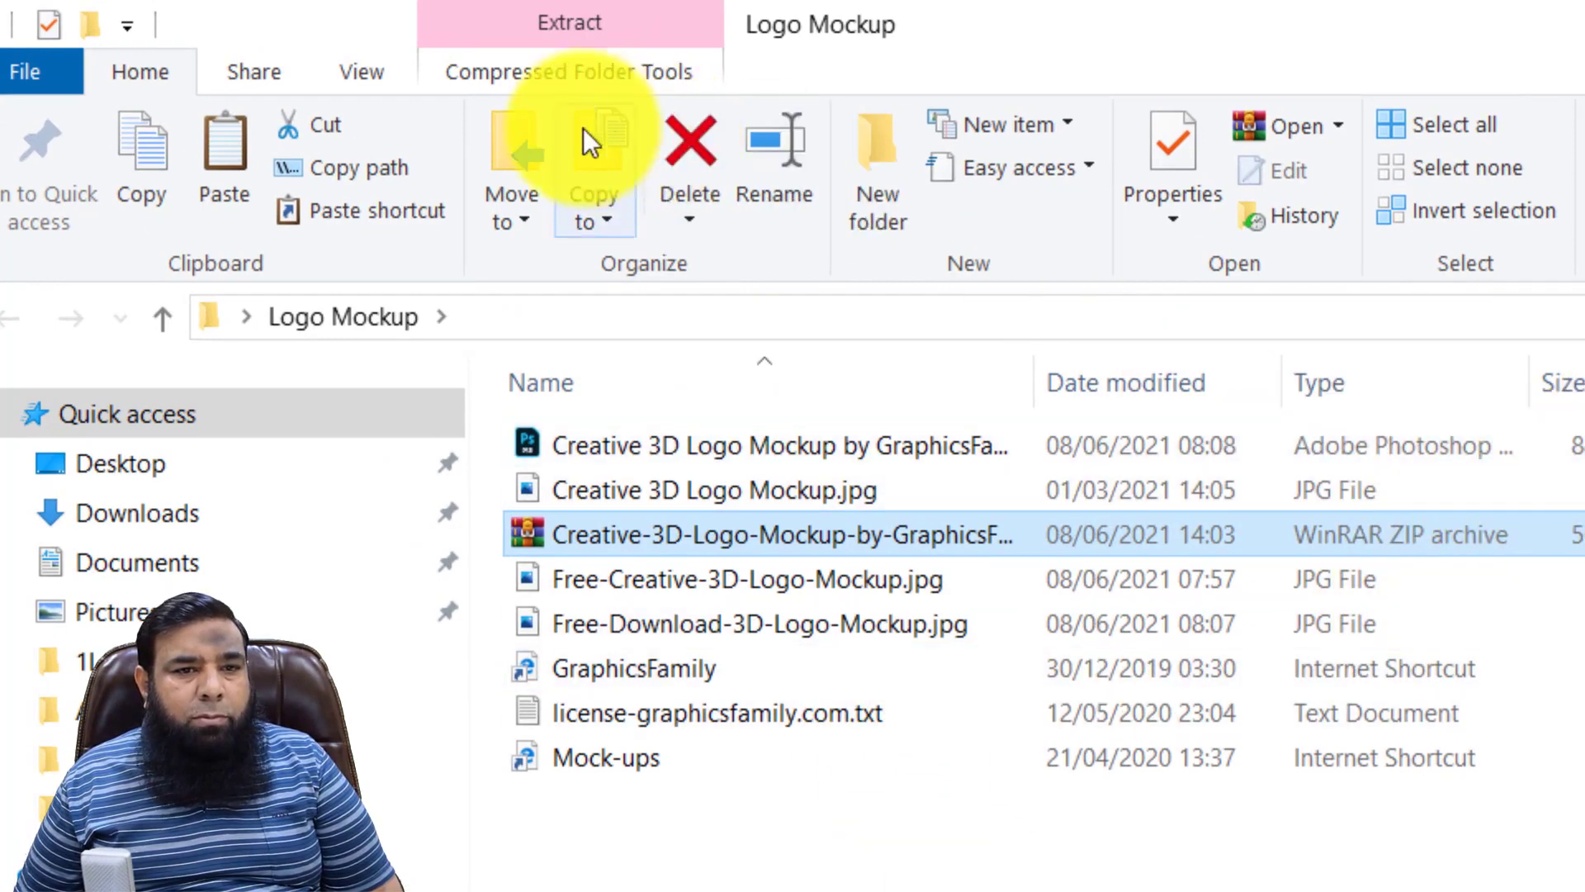
# - Show the folder as extra large icons and launch the 3D logo mockup PSD
pyautogui.click(372, 69)
pyautogui.click(373, 129)
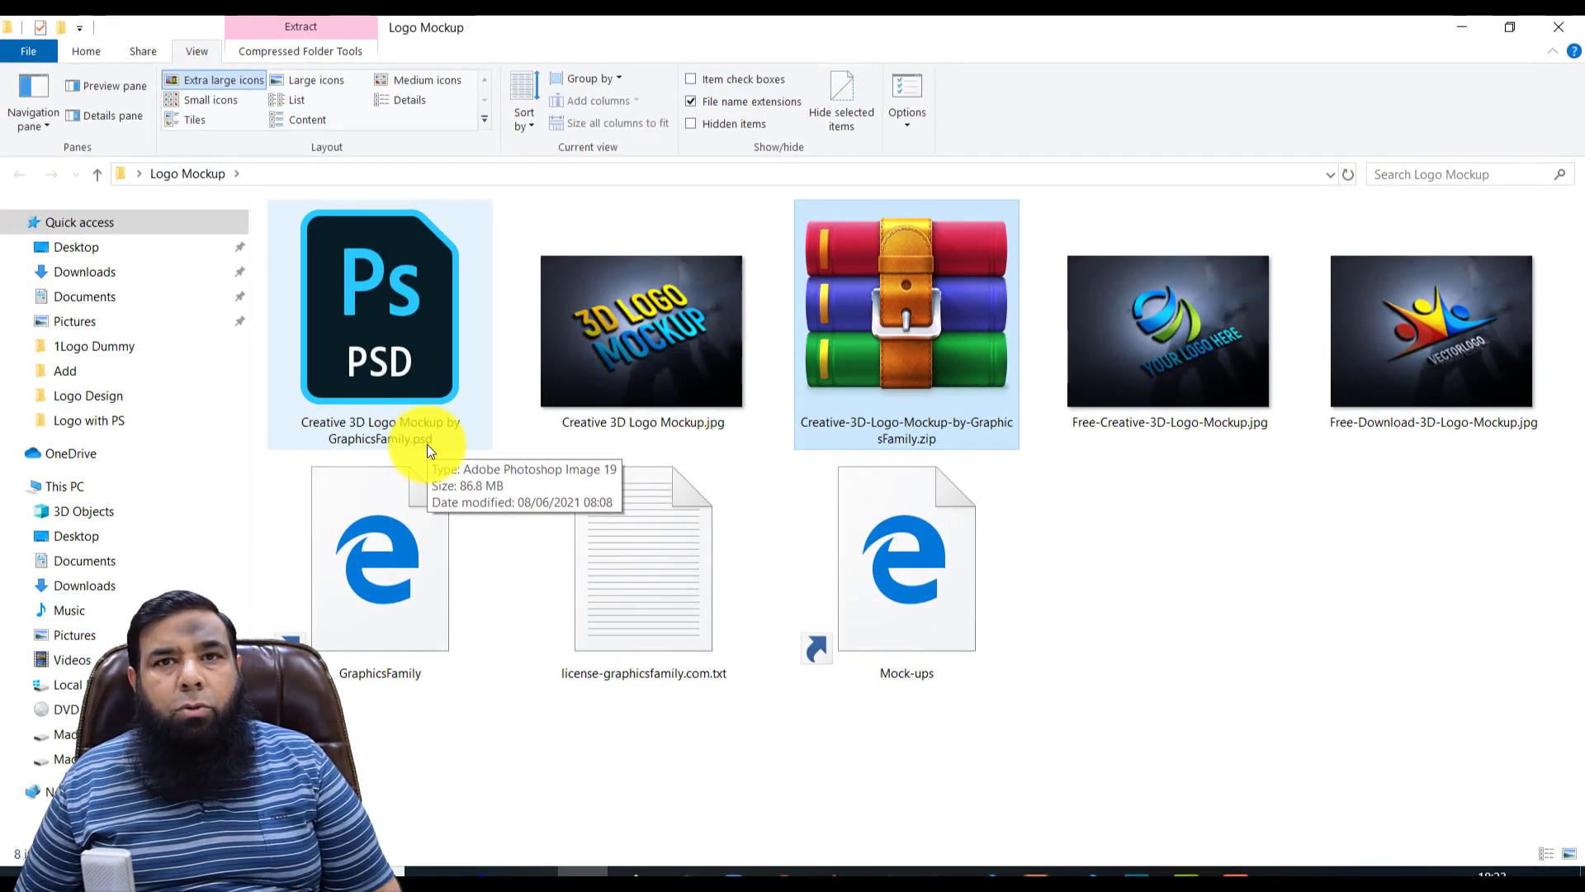
pyautogui.doubleClick(427, 444)
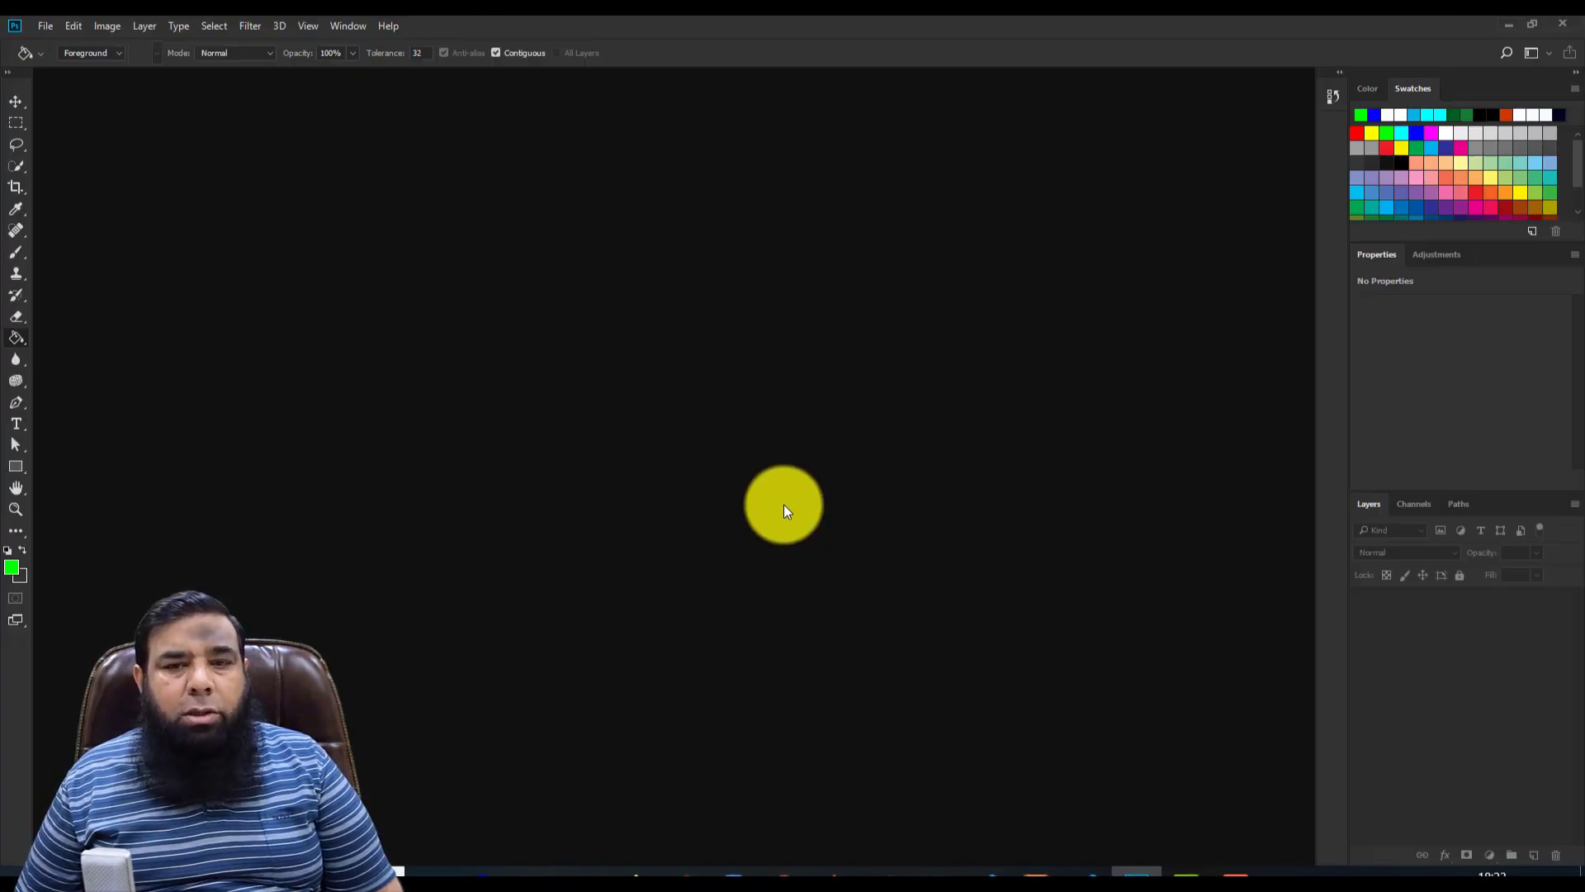
# - Open Creative 3D Logo Mockup by GraphicsFamily.psd from Desktop > Logo Mockup via File > Open
pyautogui.click(47, 27)
pyautogui.click(47, 66)
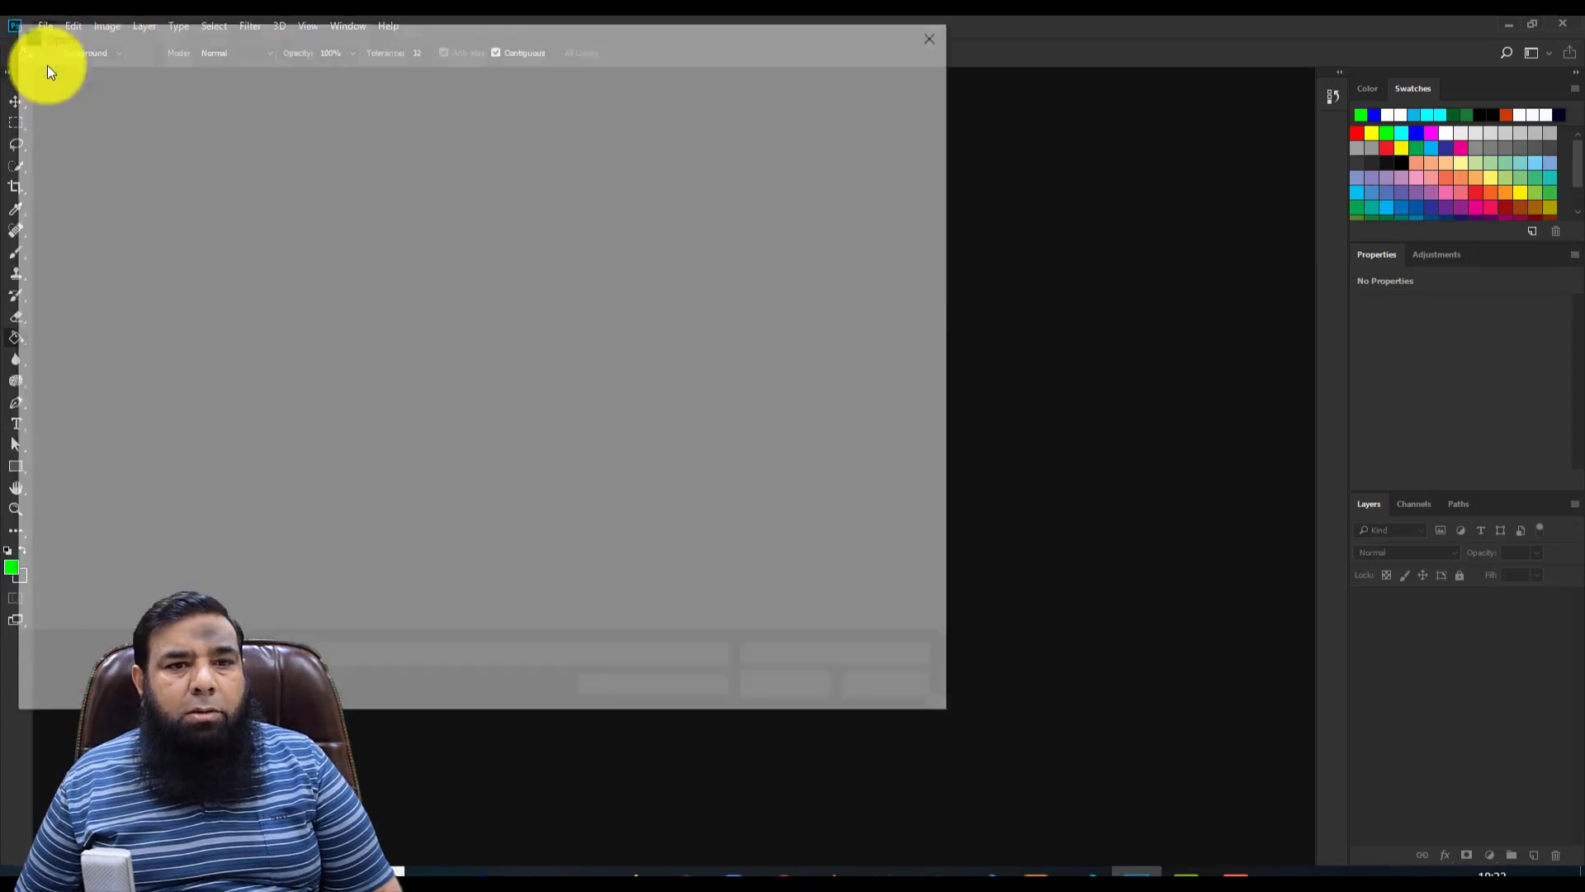
pyautogui.click(83, 392)
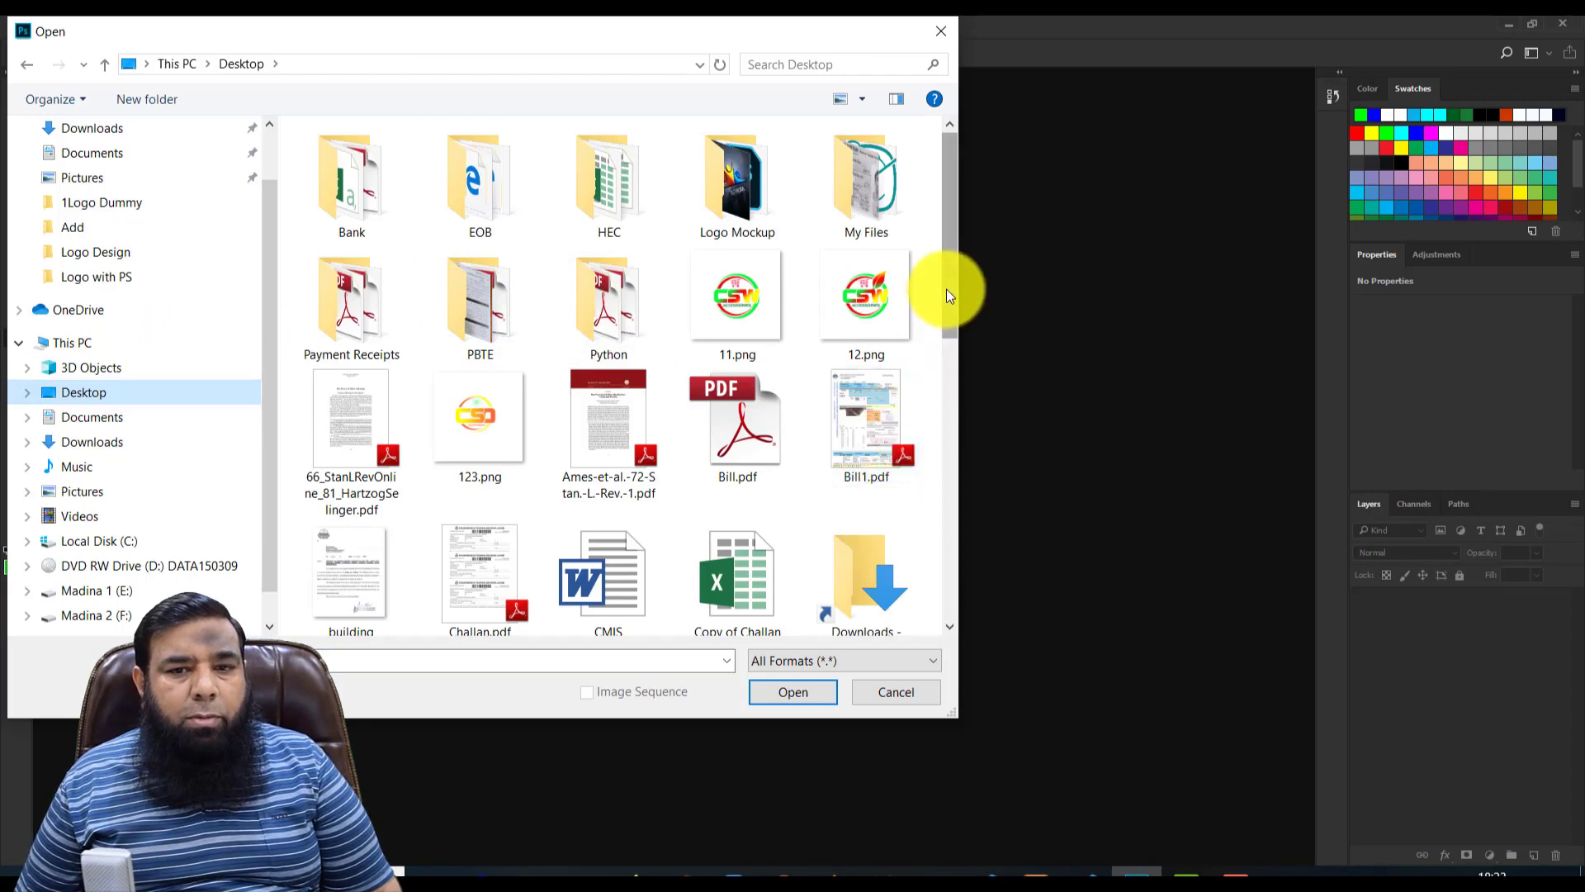
pyautogui.moveTo(946, 289)
pyautogui.mouseDown()
pyautogui.moveTo(955, 443)
pyautogui.moveTo(949, 272)
pyautogui.mouseUp()
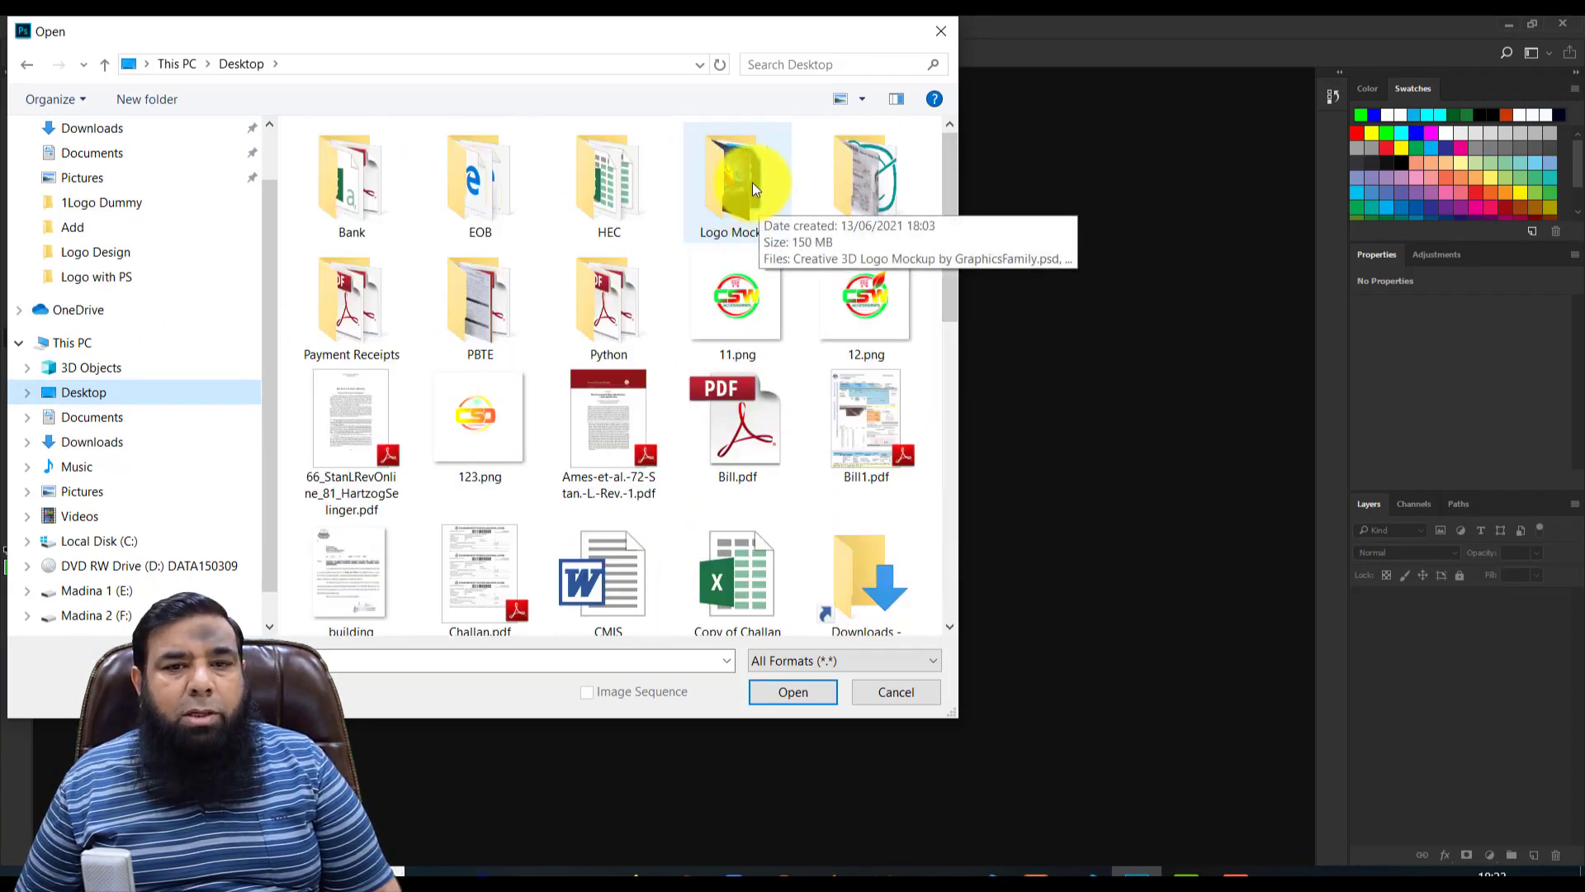
pyautogui.click(751, 181)
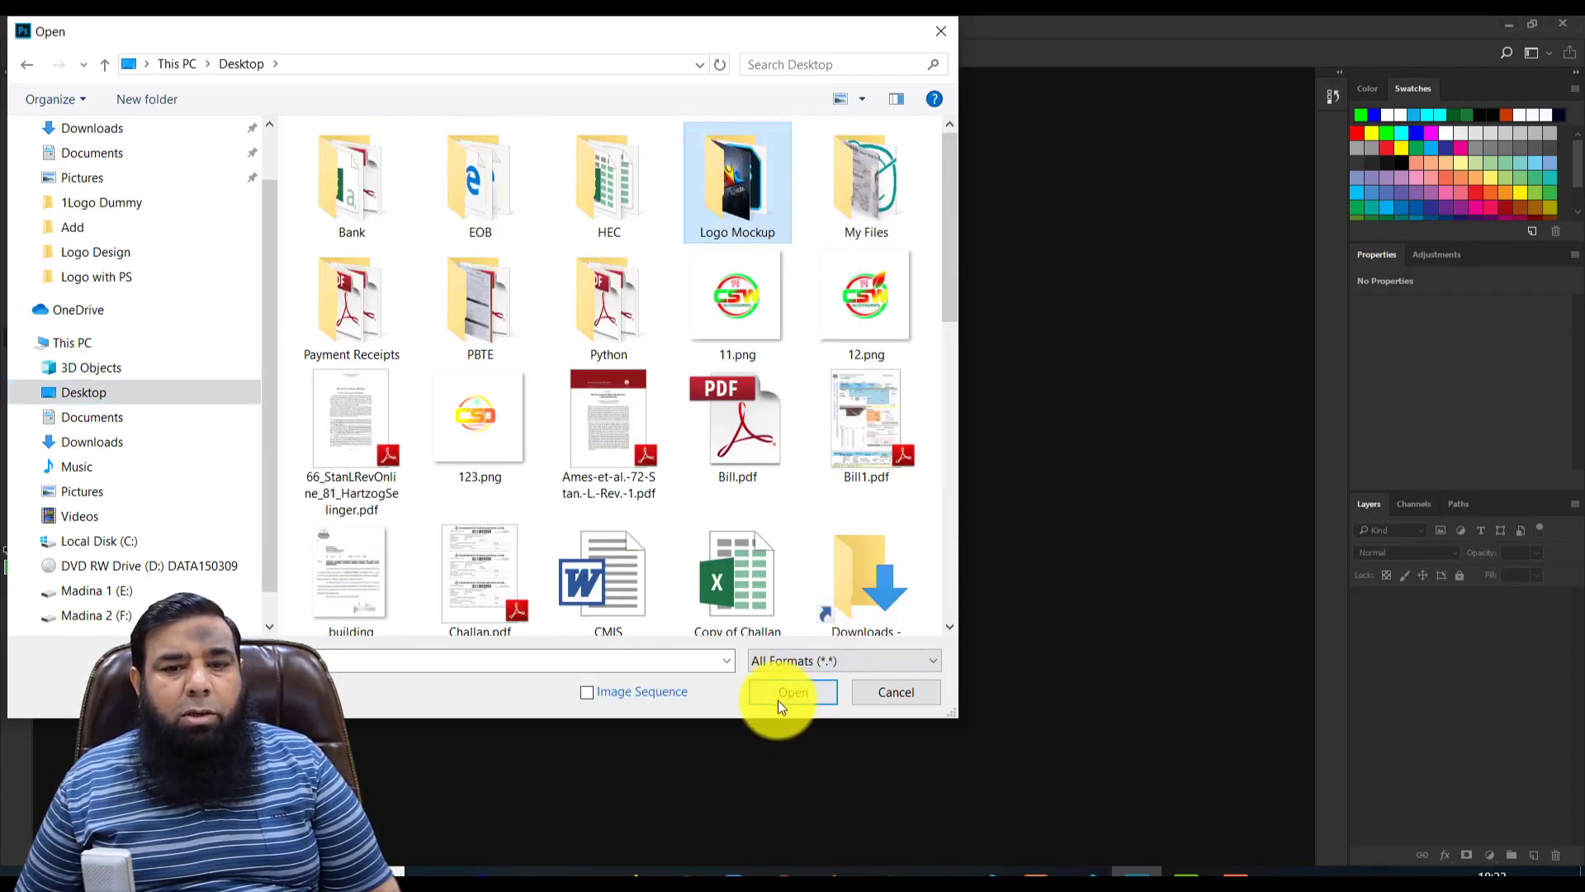
pyautogui.click(777, 700)
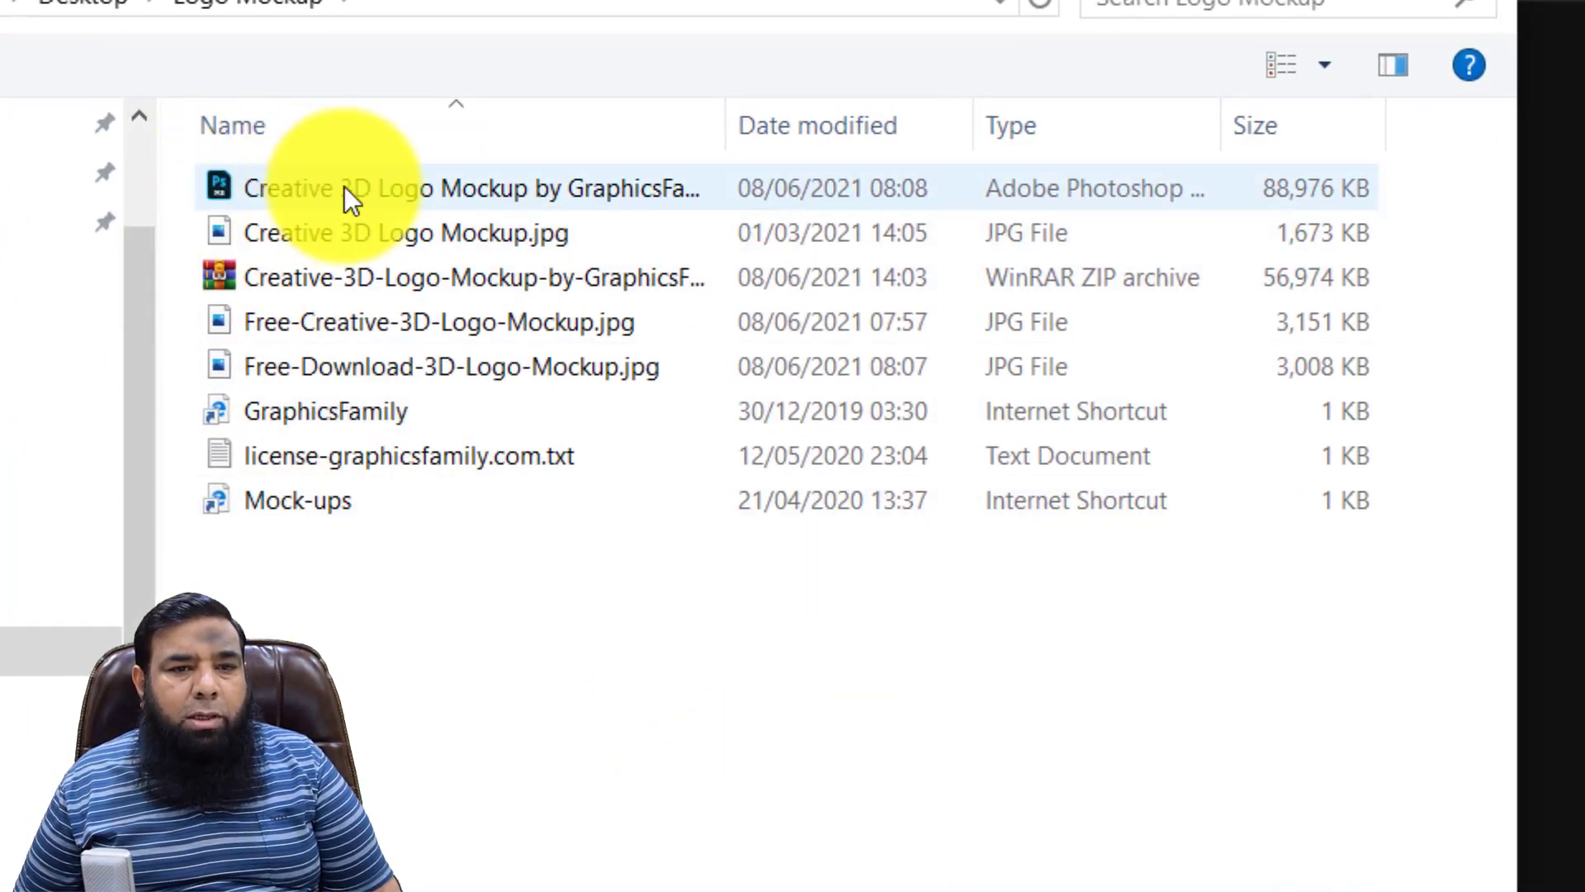
pyautogui.click(406, 190)
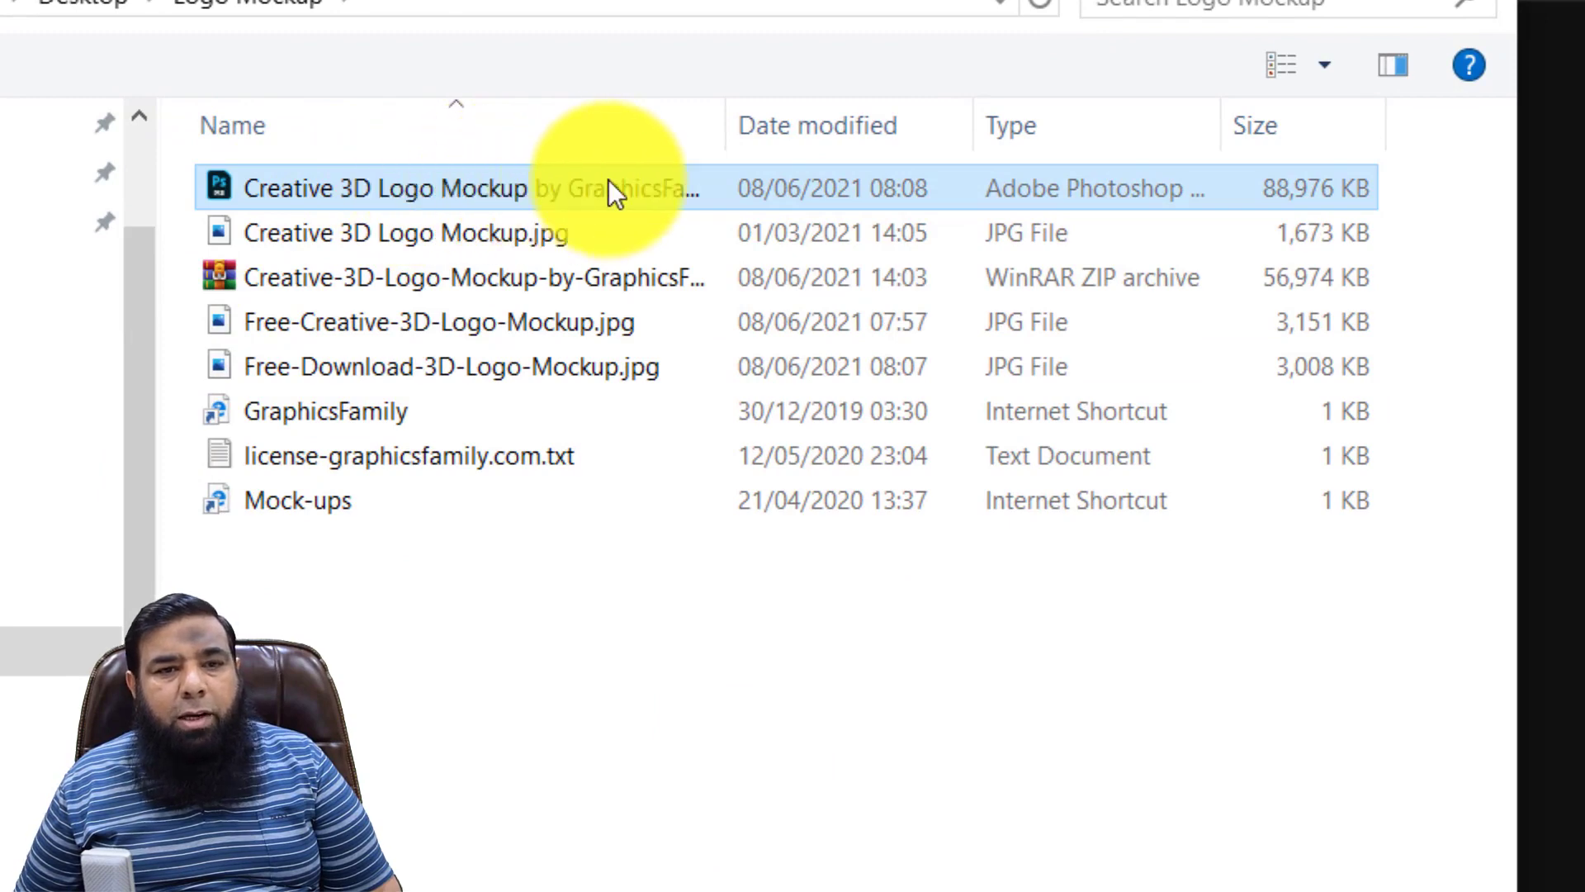
pyautogui.moveTo(470, 188)
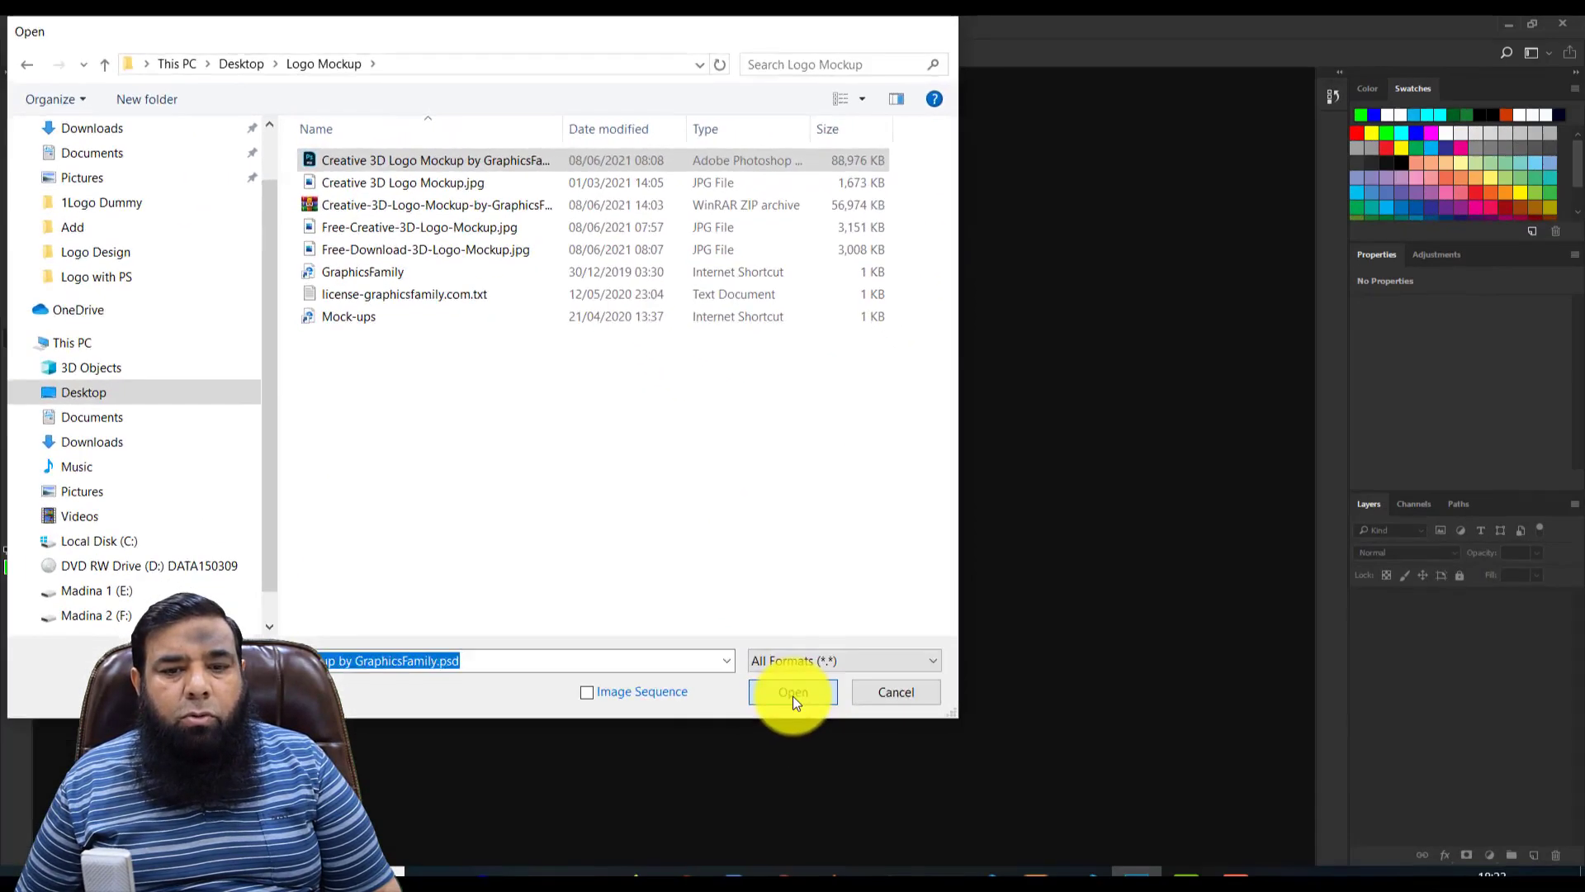
pyautogui.click(793, 691)
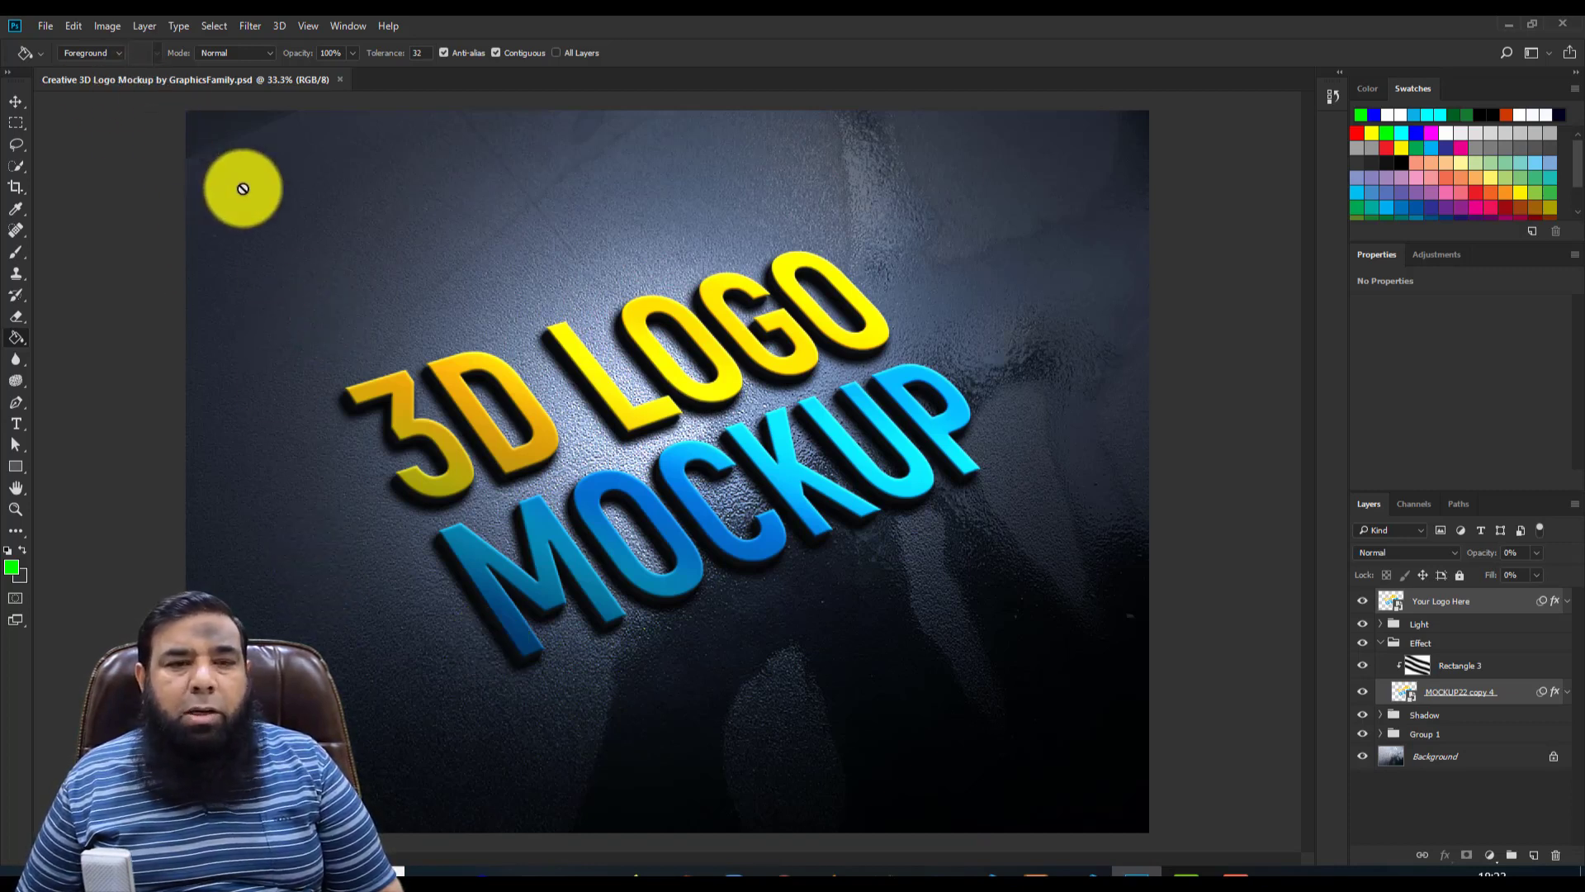
# - Open 1.png from the 1Logo Dummy folder, then switch back to the mockup document
pyautogui.click(44, 27)
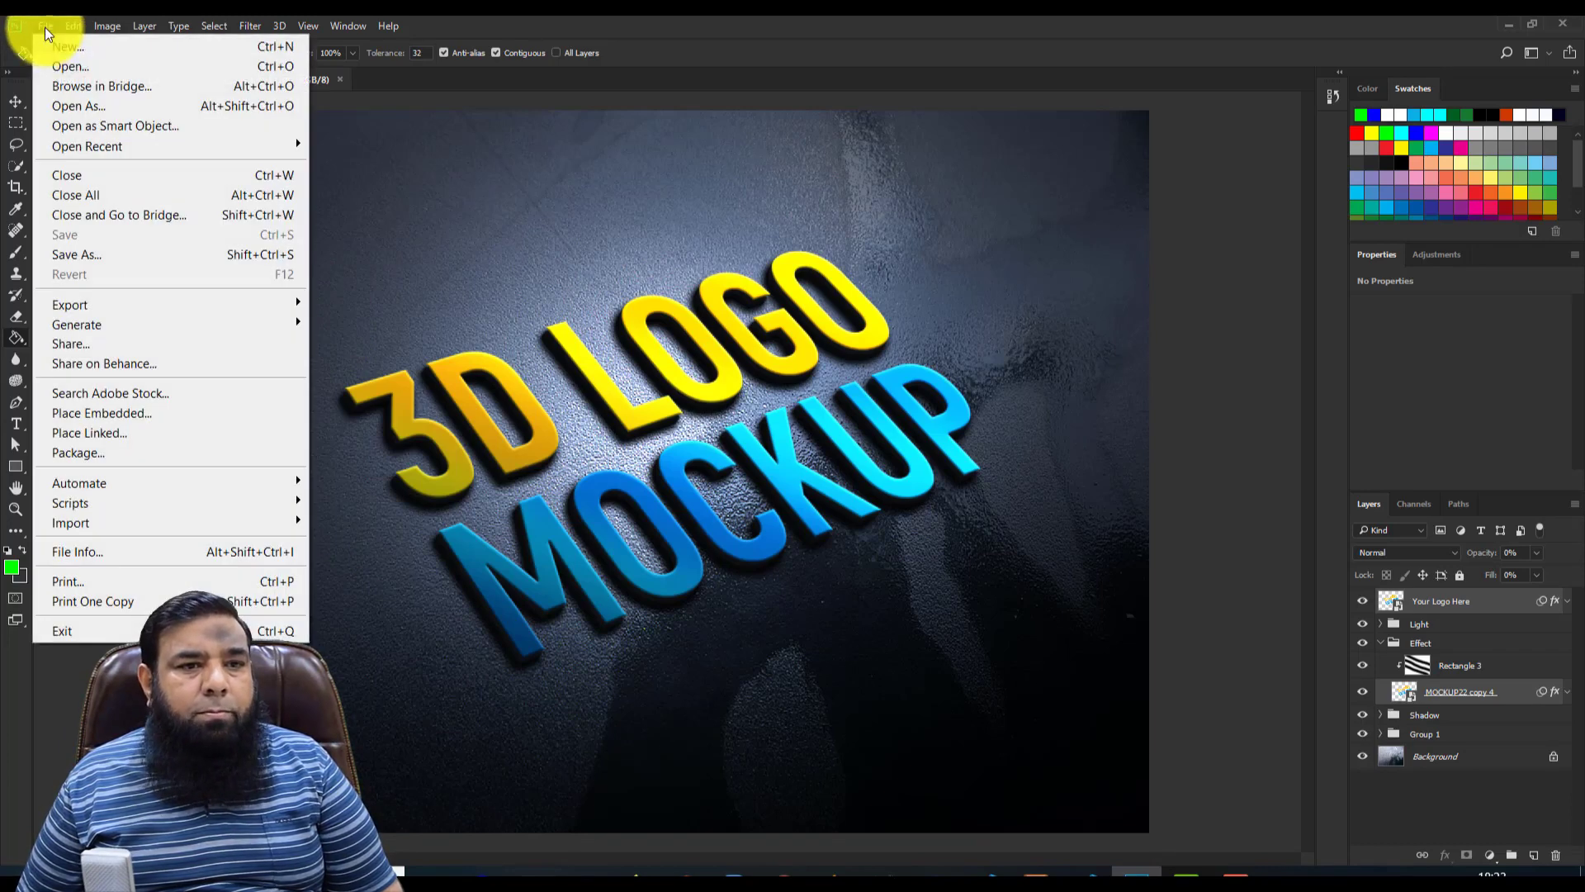
pyautogui.click(48, 67)
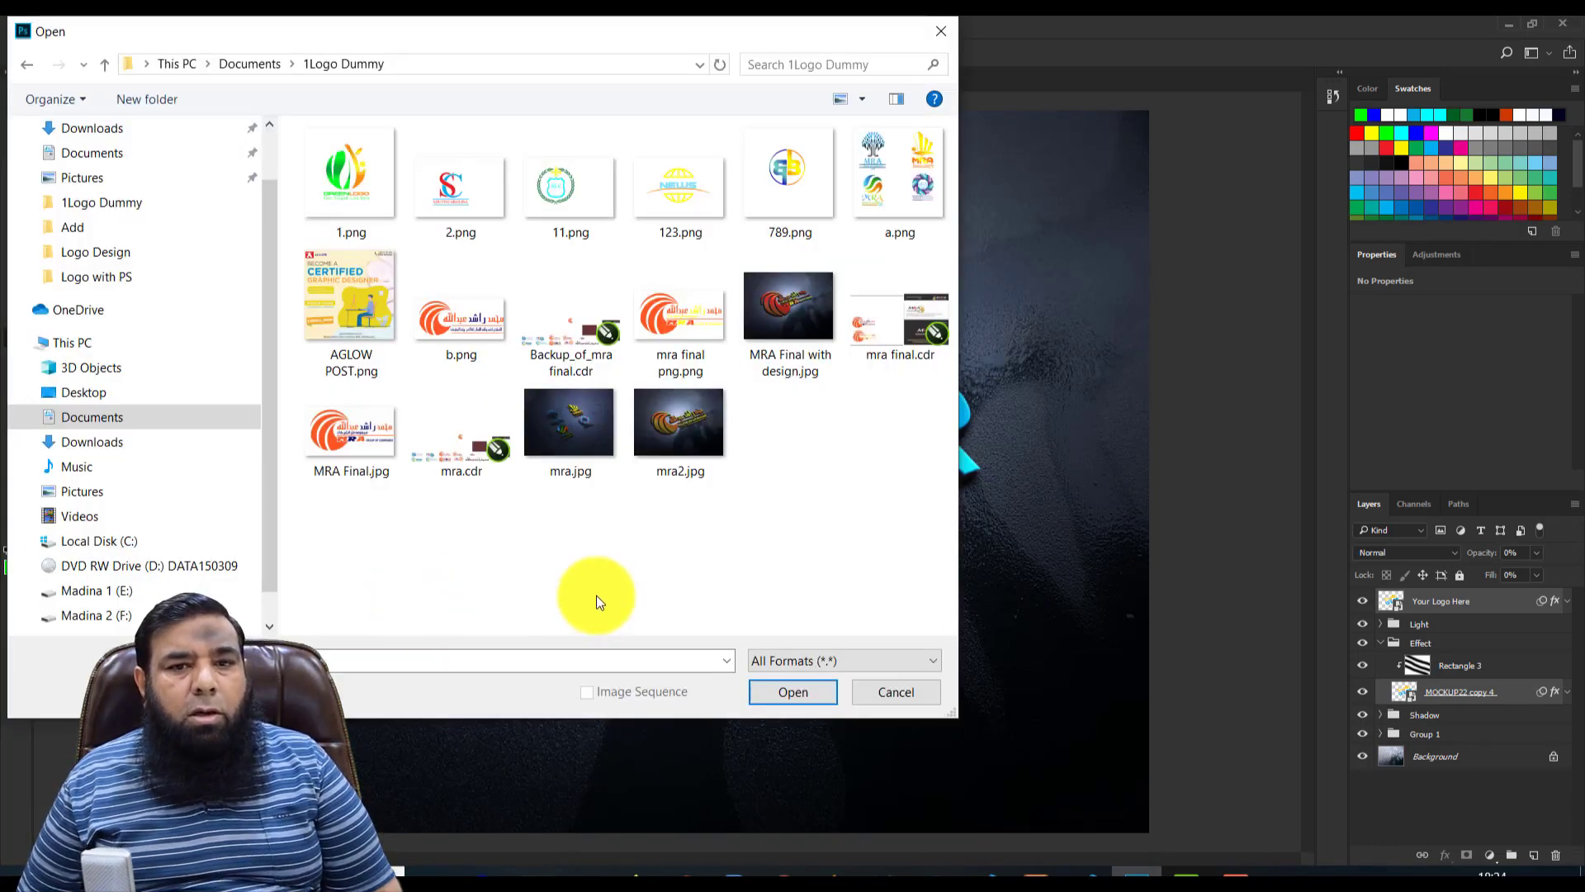
pyautogui.click(348, 191)
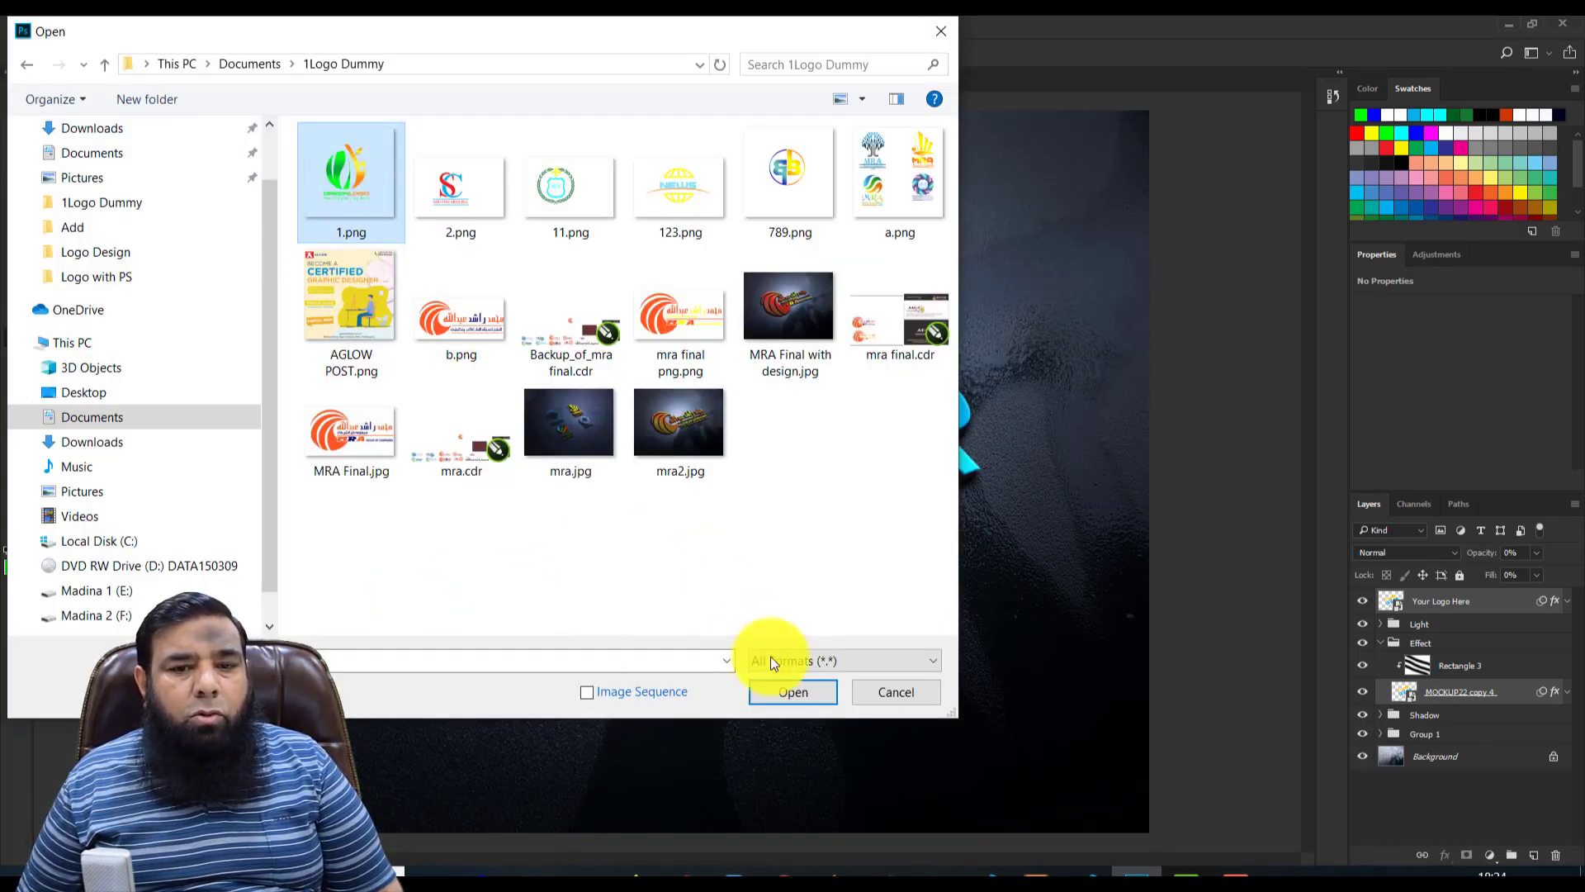
pyautogui.click(790, 694)
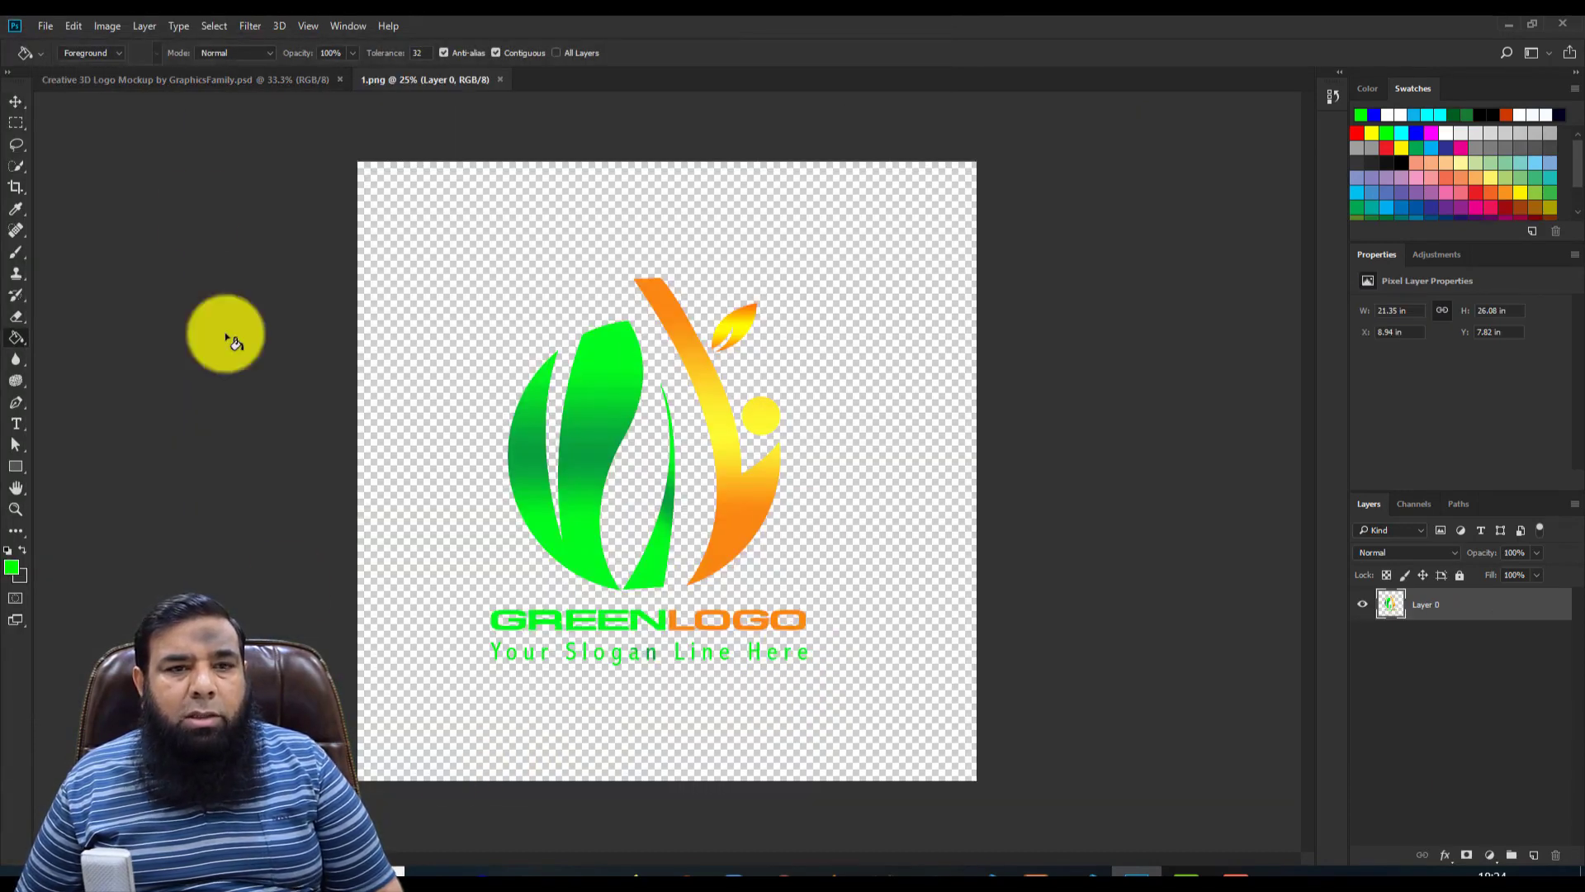
pyautogui.click(202, 83)
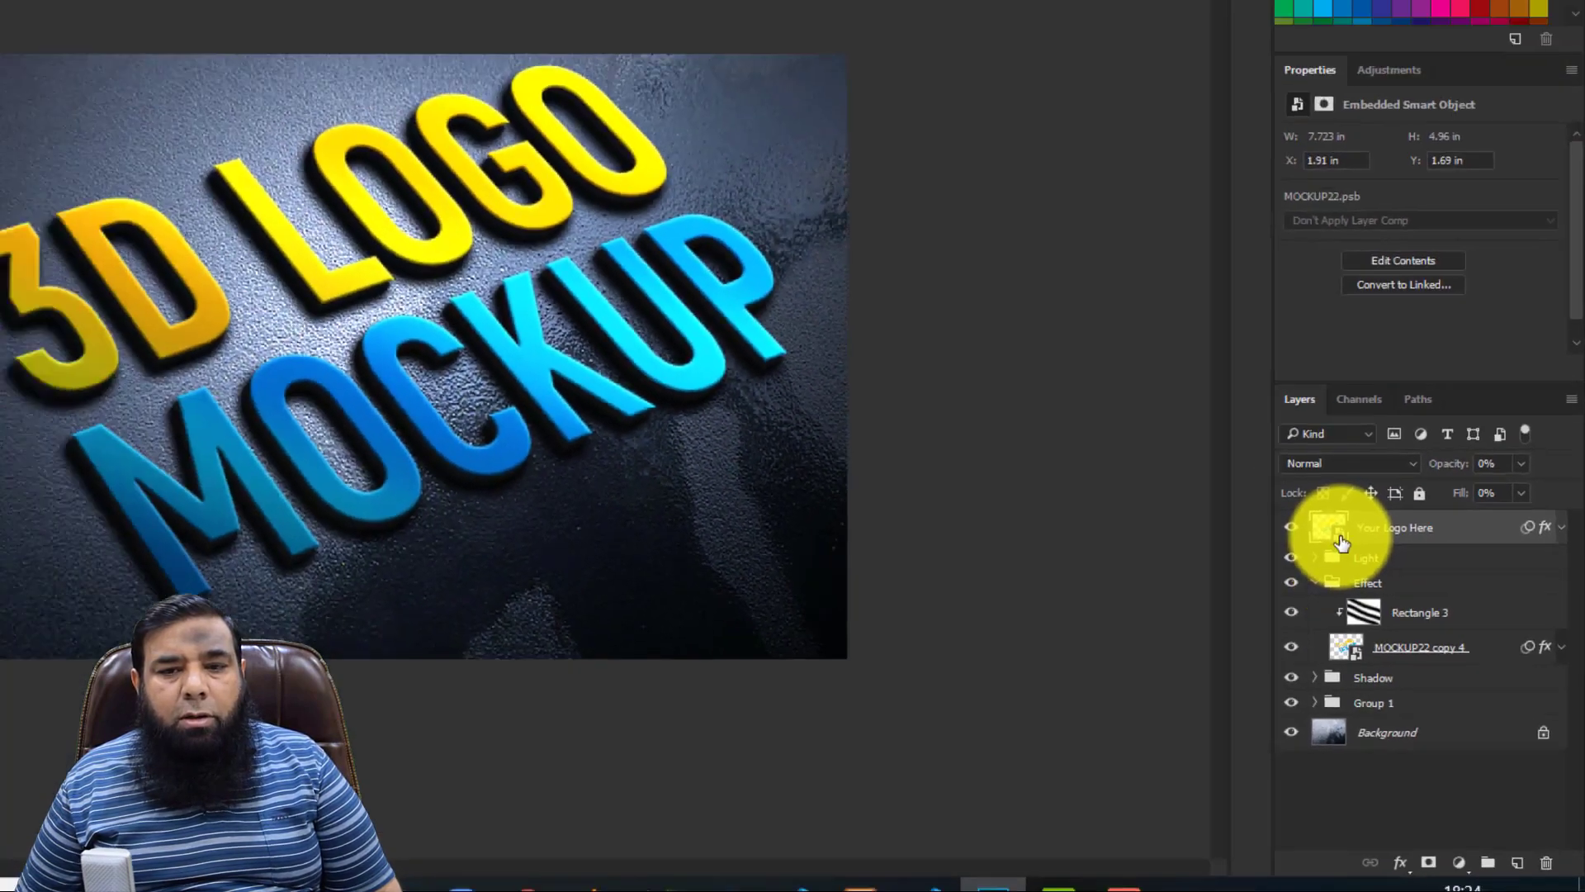
# - Open the Your Logo Here smart object as MOCKUP22.psb, then return to the 1.png tab
pyautogui.doubleClick(1339, 538)
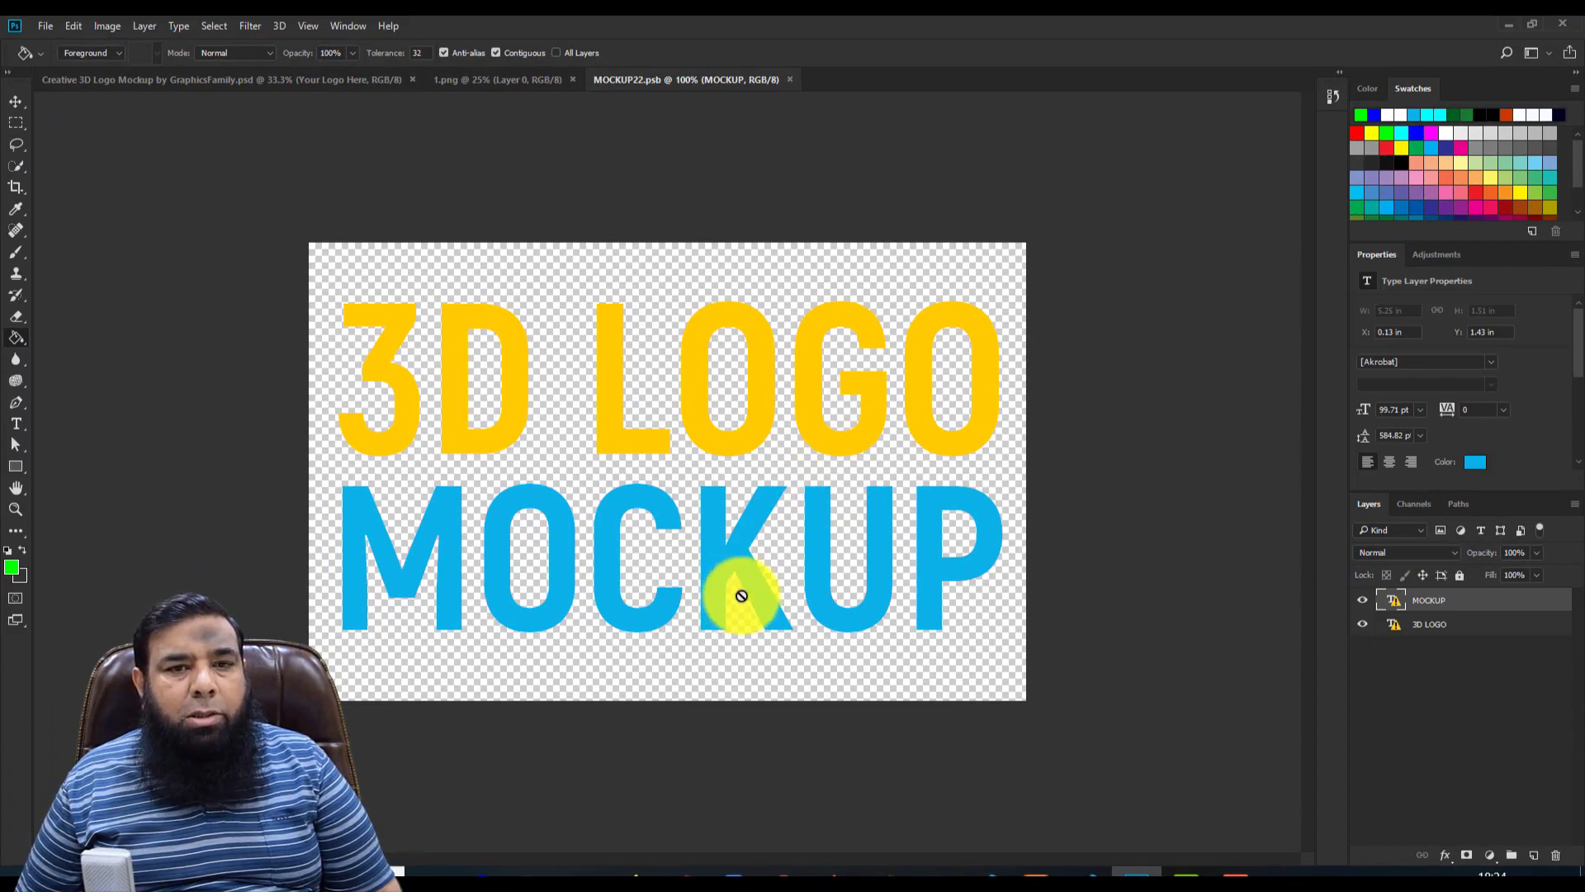
pyautogui.click(456, 79)
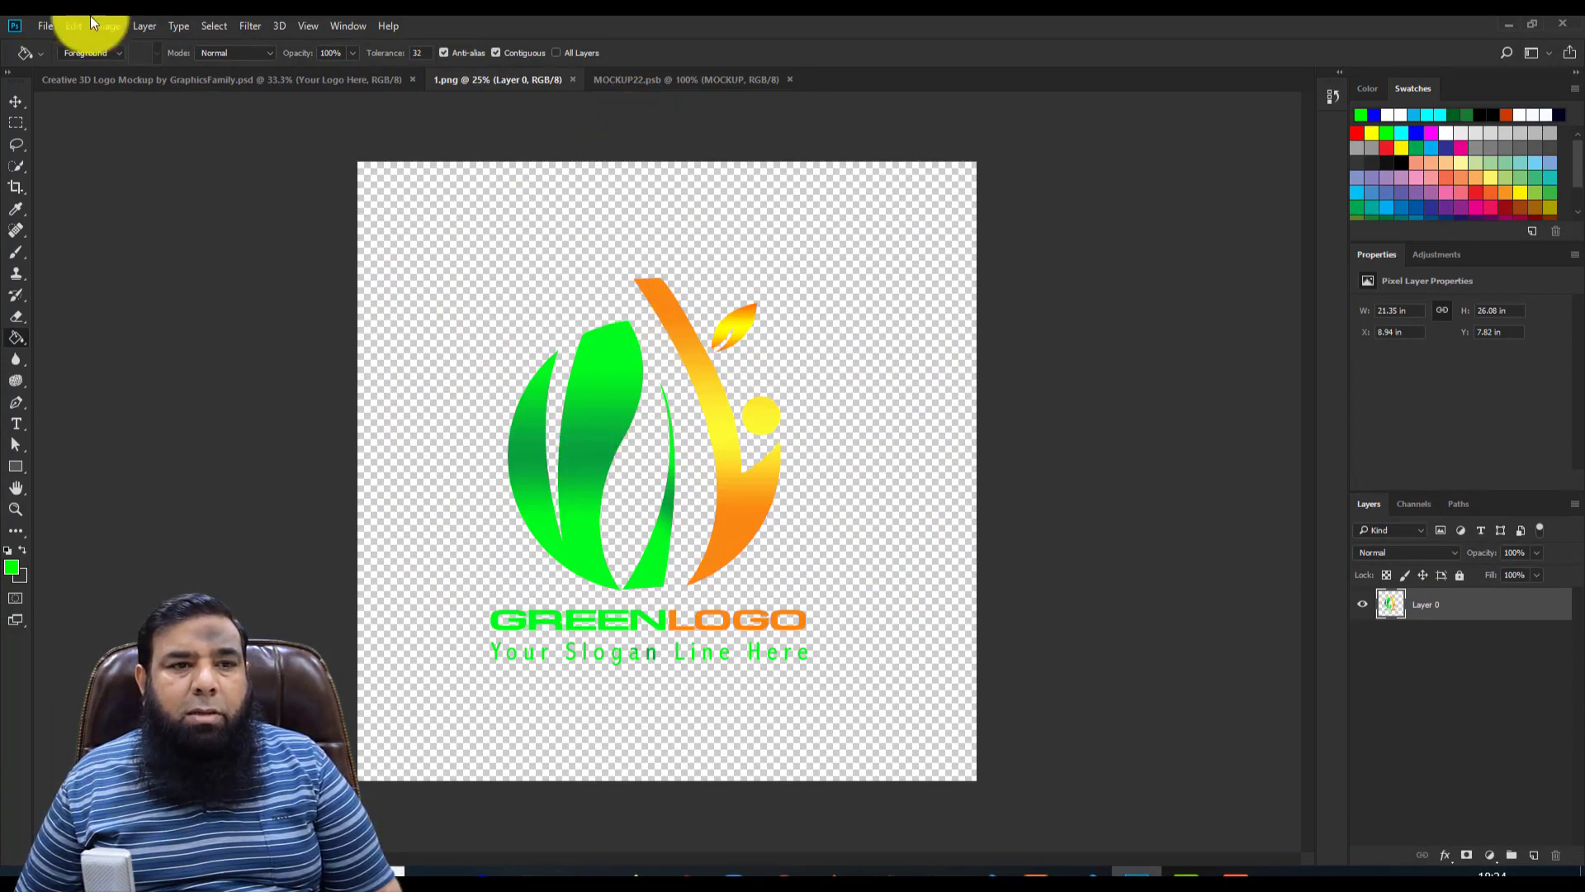
# - Drag the green logo from 1.png into MOCKUP22.psb with the Move tool
pyautogui.click(14, 101)
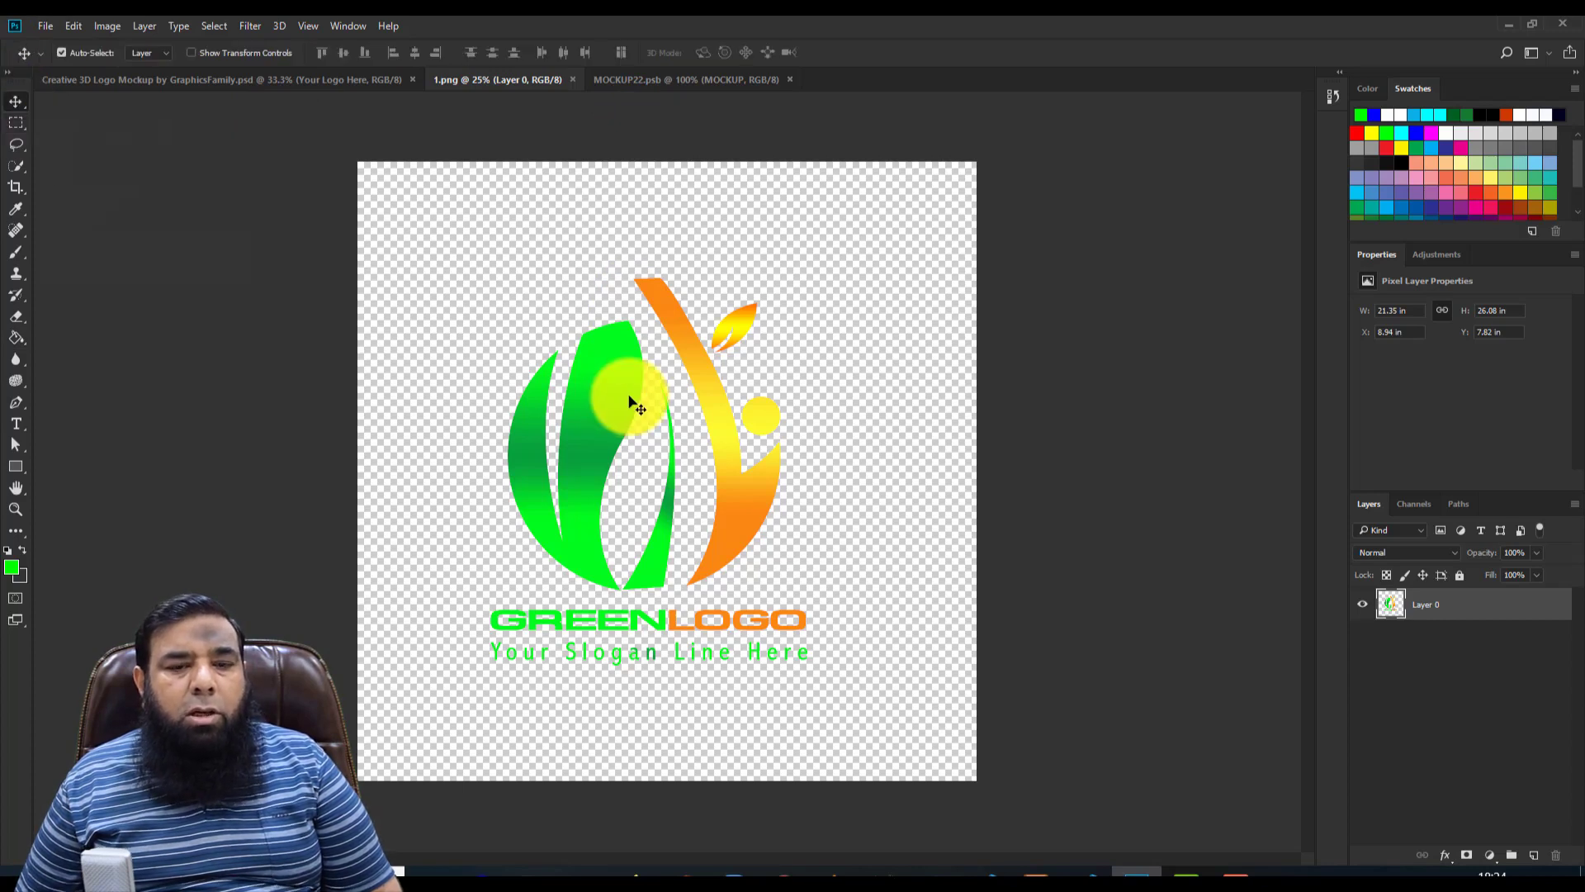
pyautogui.moveTo(610, 431)
pyautogui.mouseDown()
pyautogui.moveTo(636, 109)
pyautogui.moveTo(635, 317)
pyautogui.mouseUp()
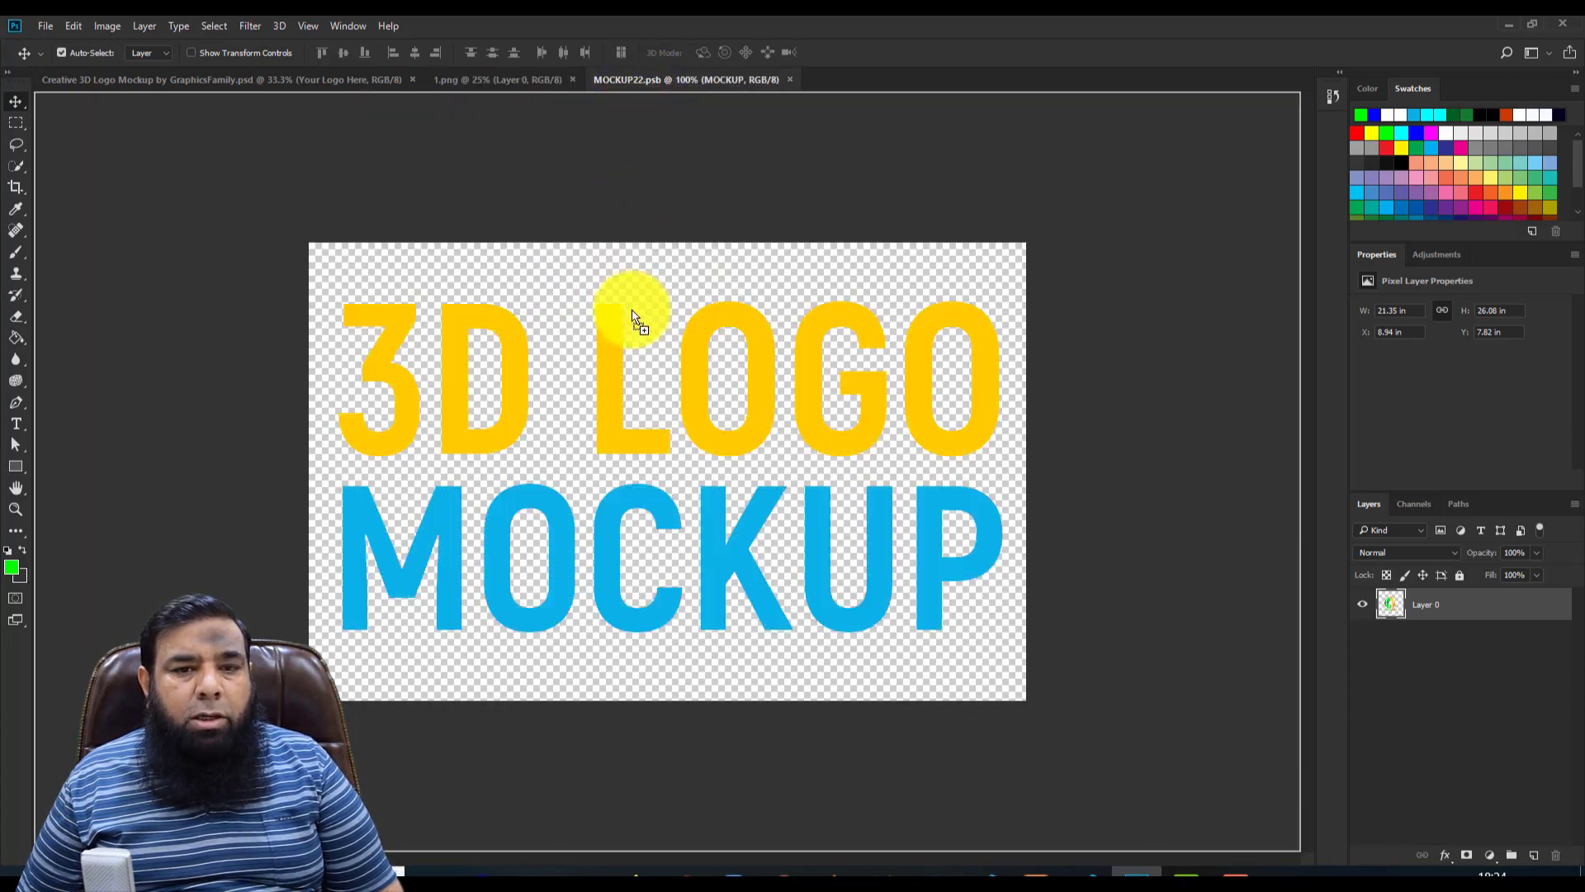
pyautogui.moveTo(635, 318); pyautogui.dragTo(635, 477)
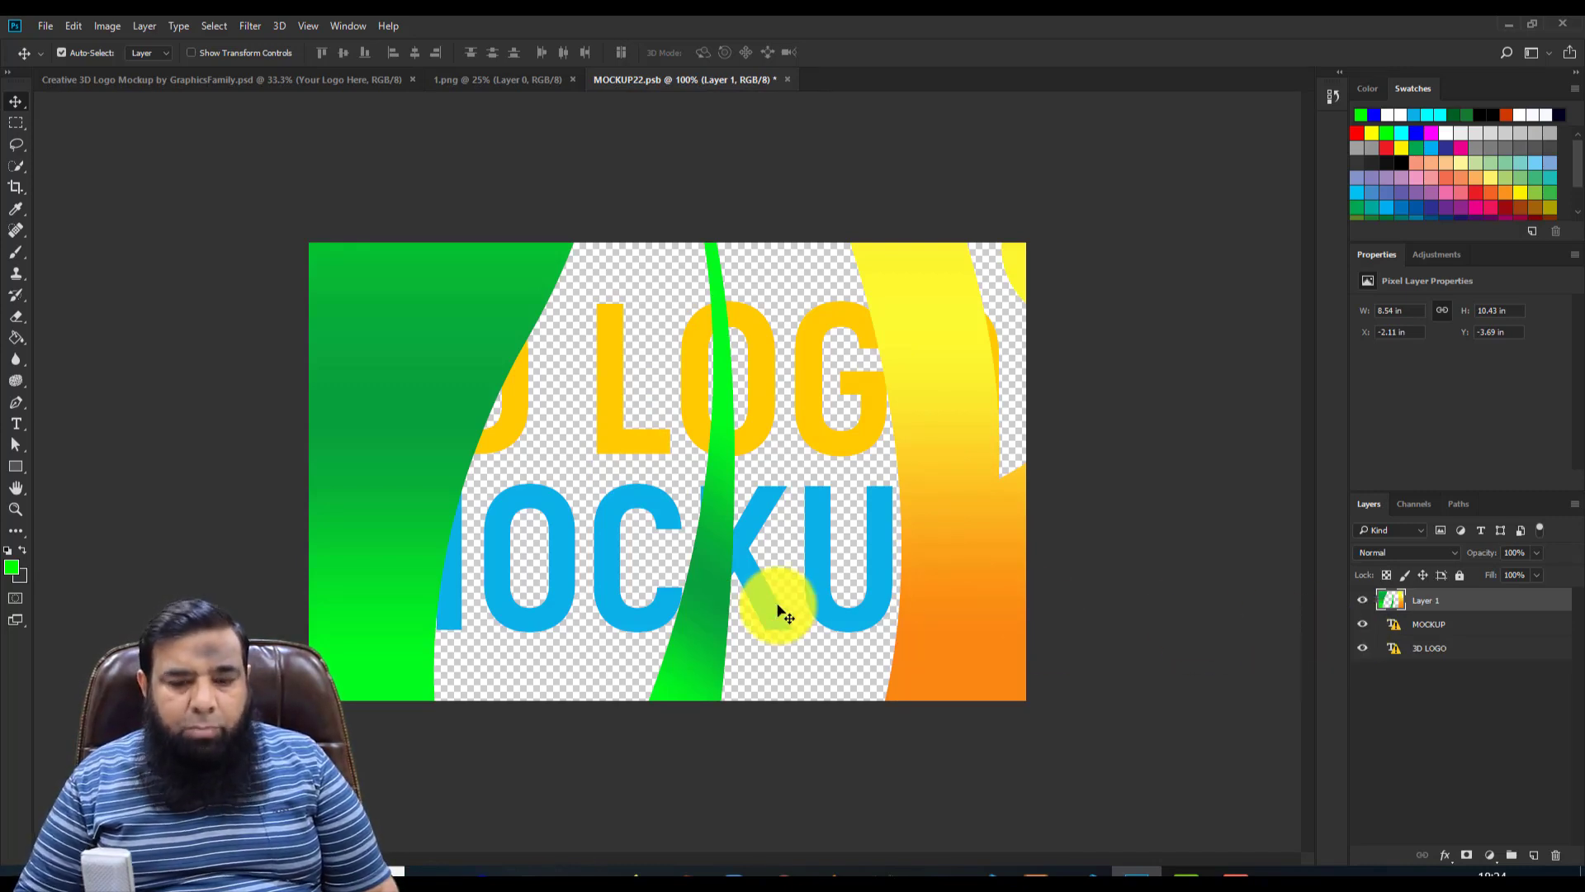
# - Scale the new logo layer down to about 29% and commit the transform
pyautogui.hotkey('ctrl', 't')
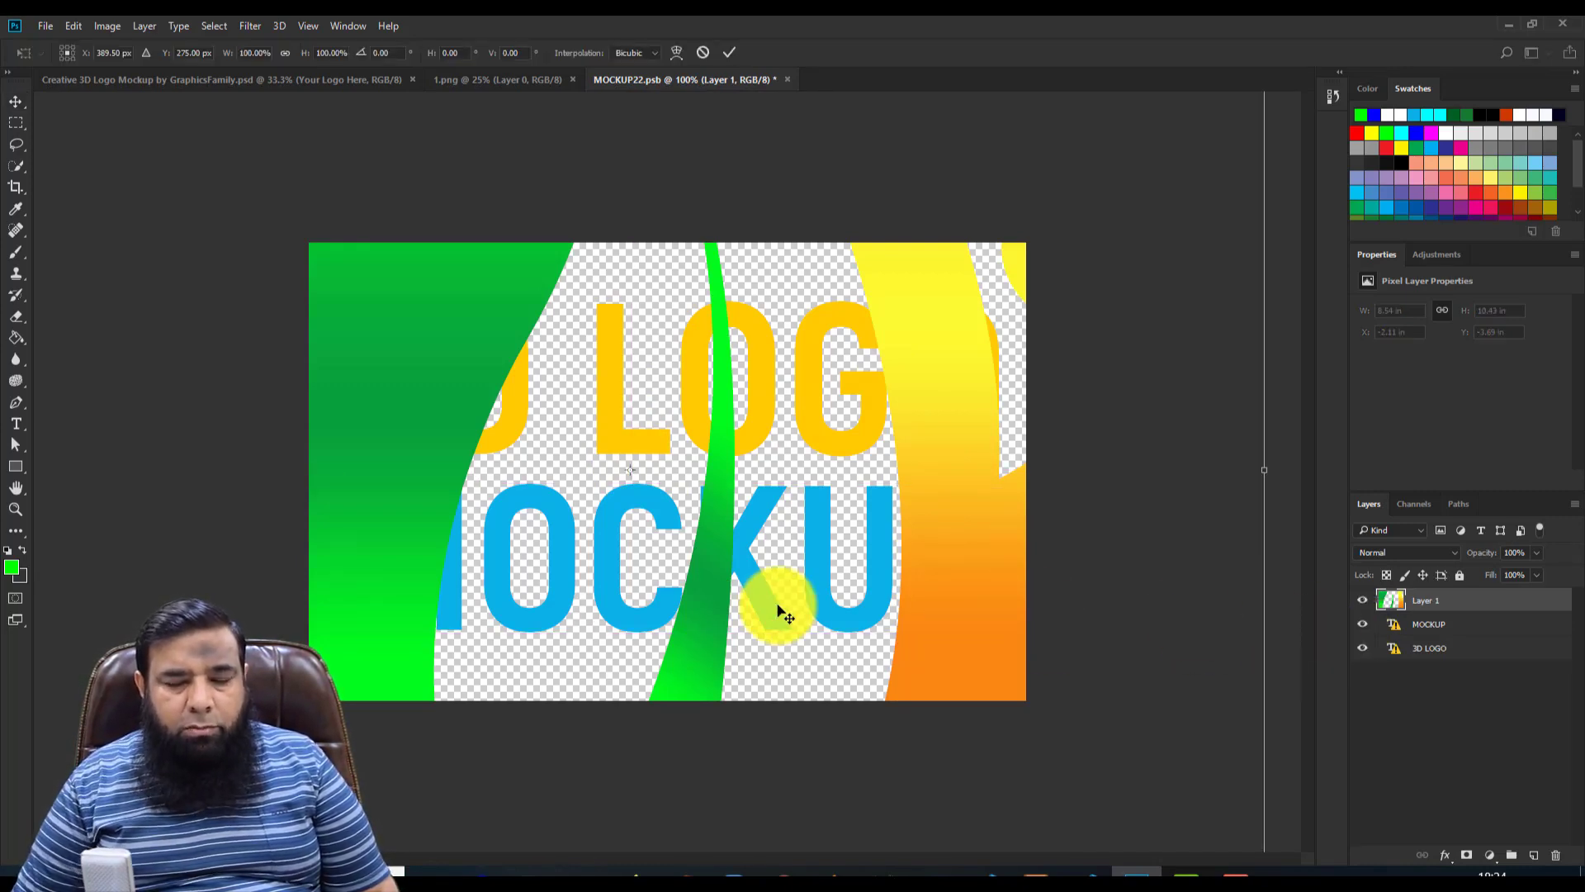
pyautogui.hotkey('ctrl', '0')
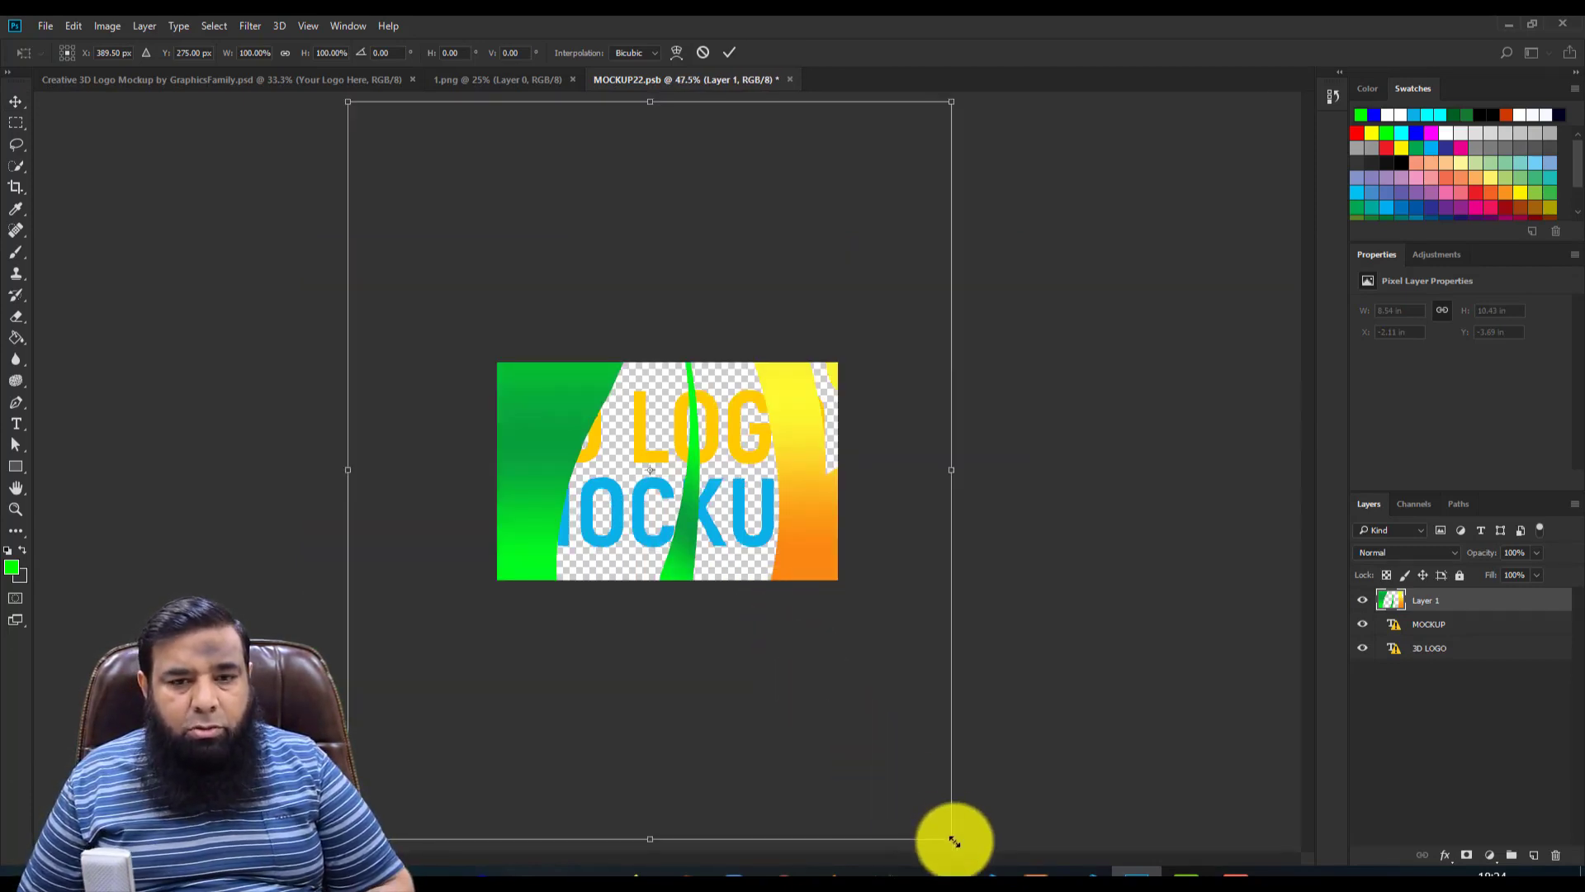
pyautogui.moveTo(953, 841); pyautogui.dragTo(794, 537)
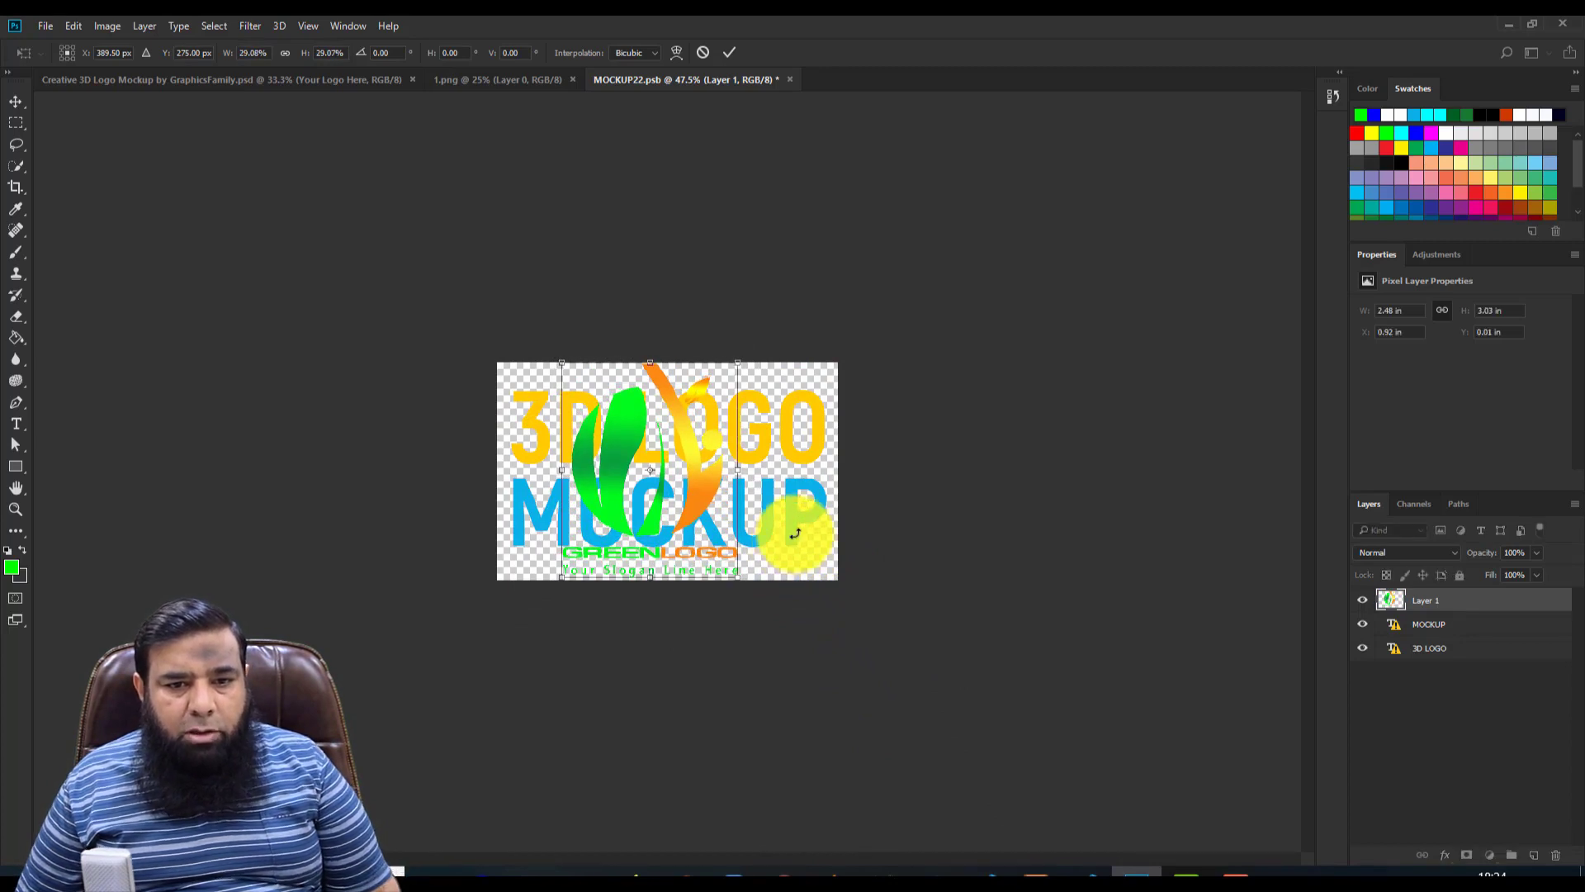
pyautogui.click(730, 53)
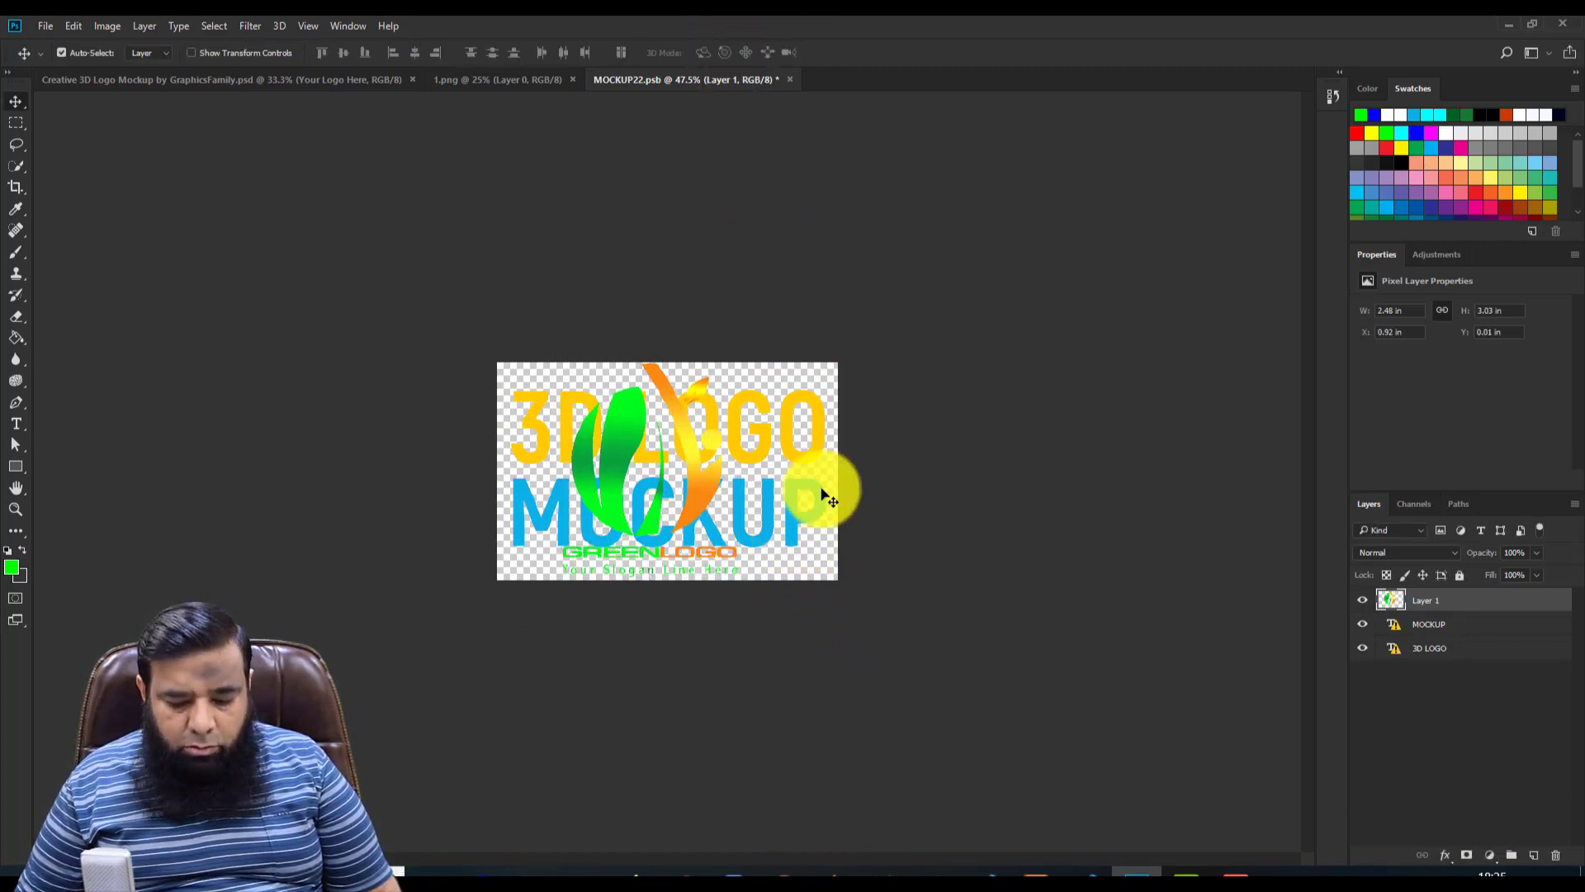
# - Hide the MOCKUP and 3D LOGO text layers, nudge the logo, and close MOCKUP22.psb
pyautogui.scroll(5, 821, 488)
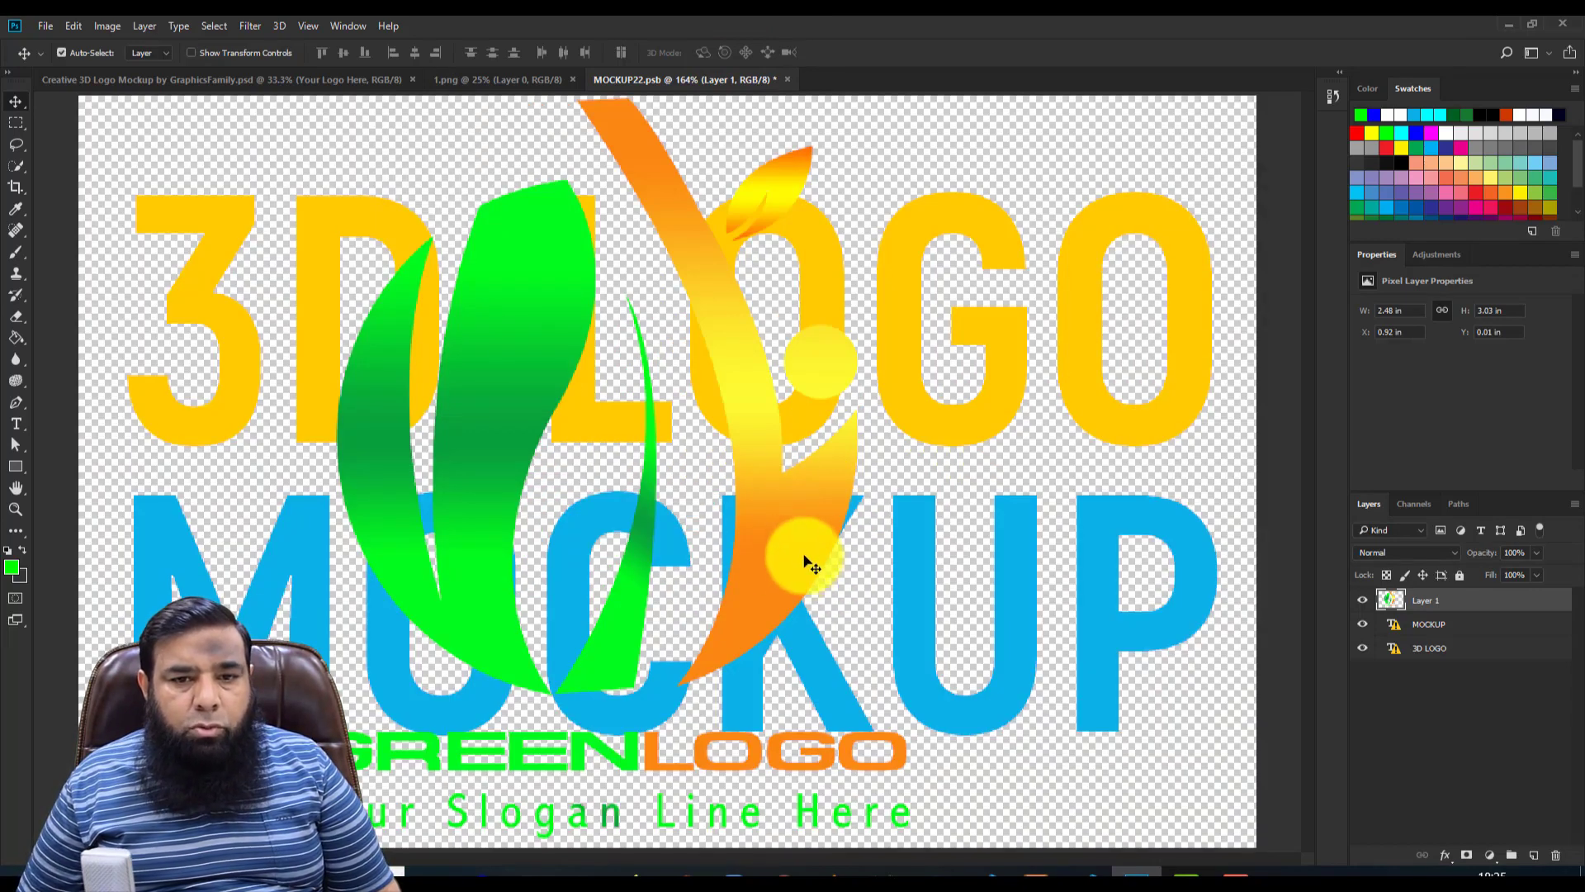
pyautogui.click(1362, 625)
pyautogui.click(1362, 649)
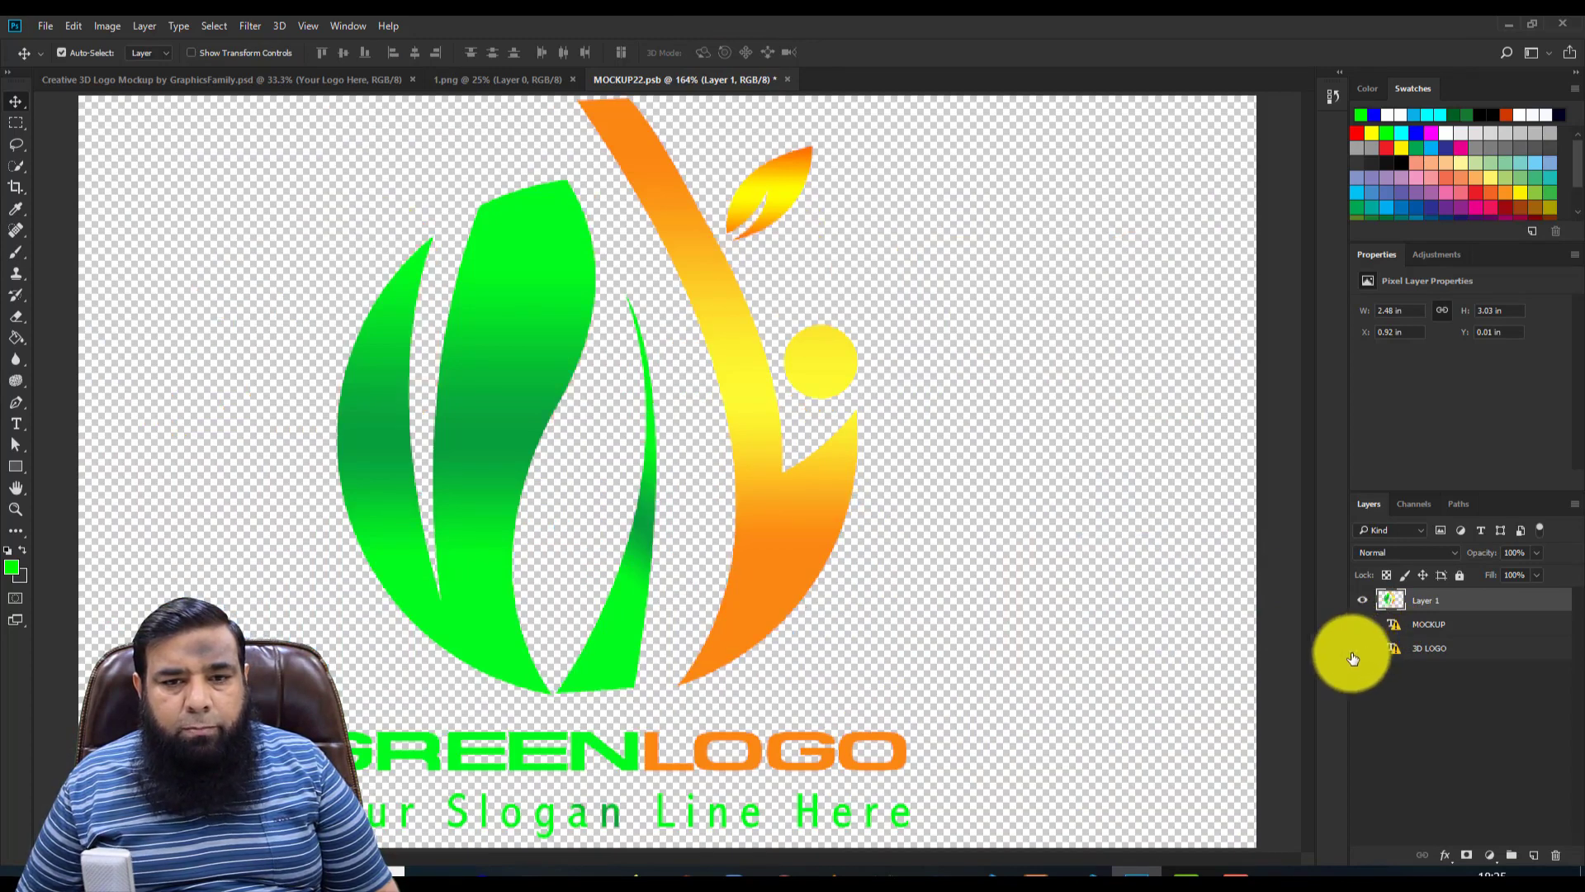
pyautogui.moveTo(777, 573); pyautogui.dragTo(837, 584)
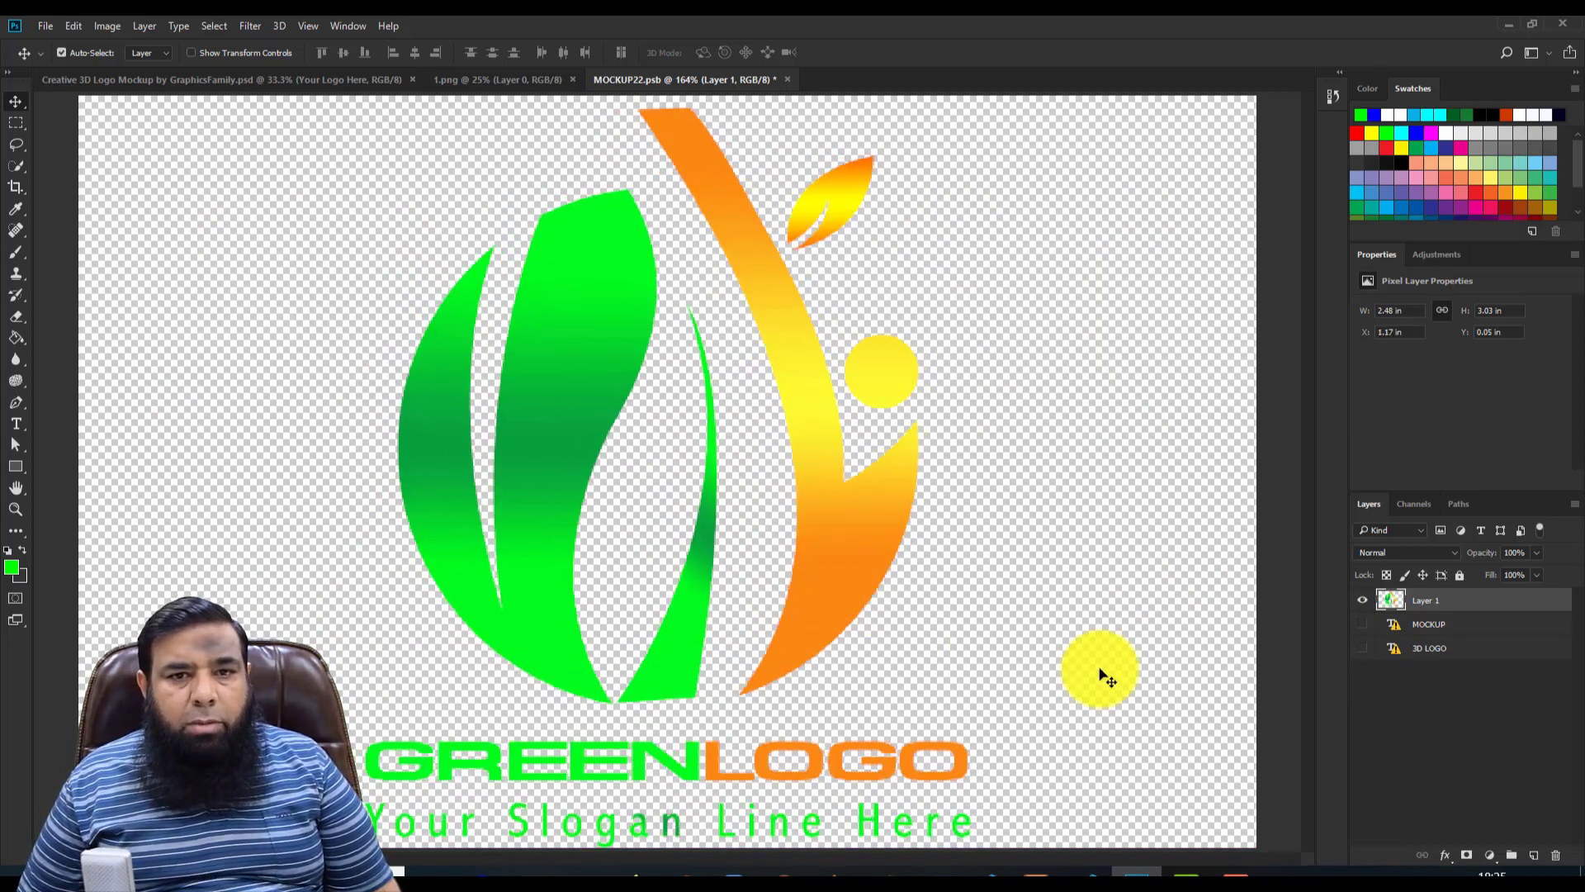
pyautogui.click(787, 80)
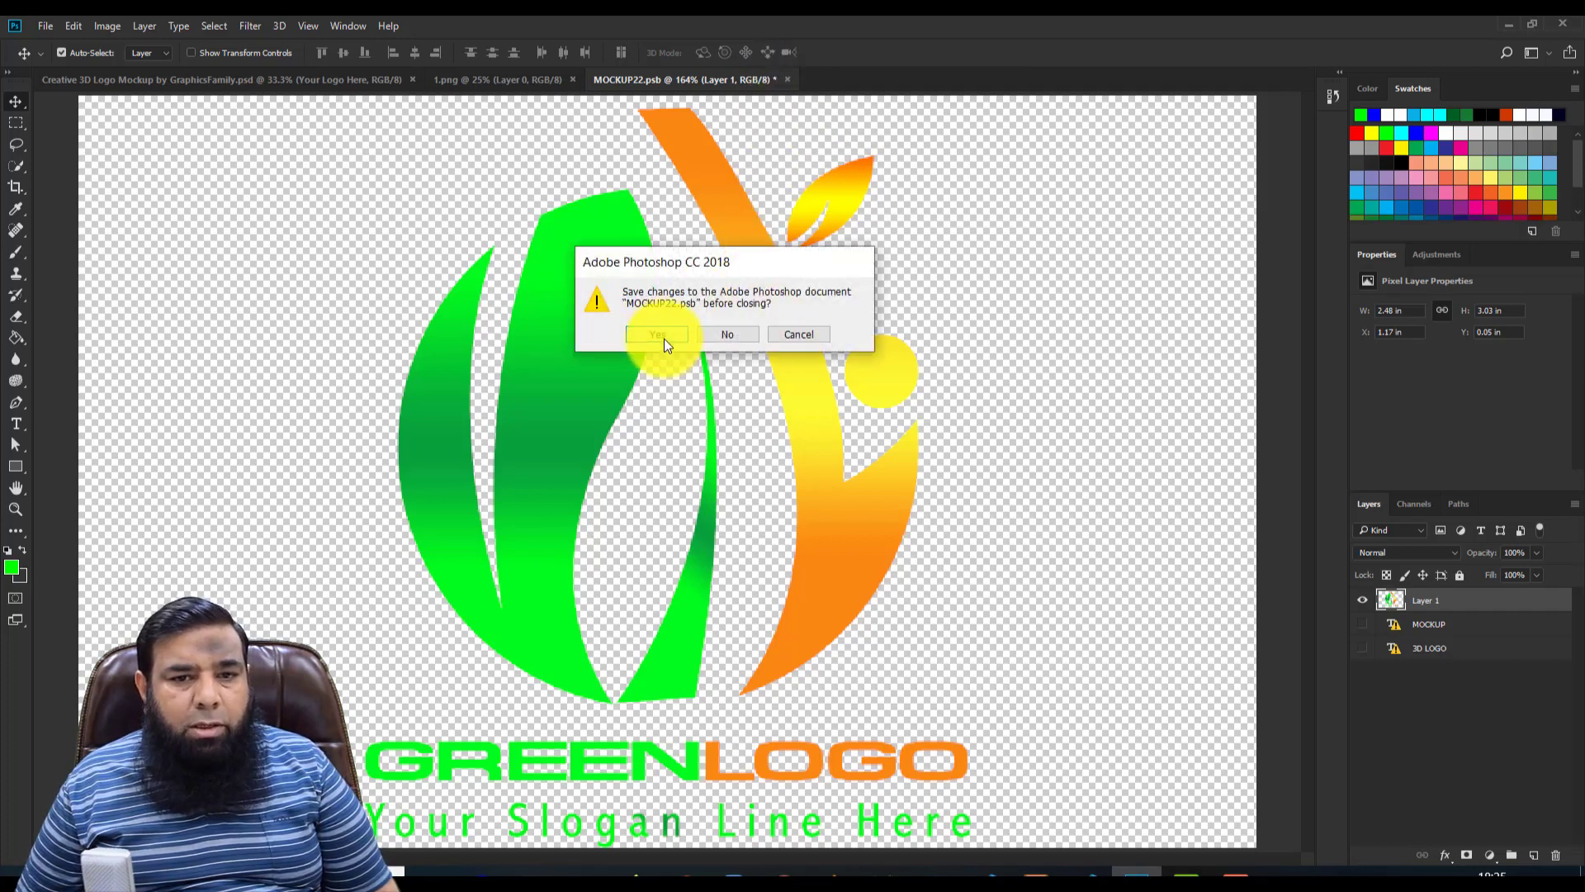
# - Save the MOCKUP22.psb changes on closing and zoom into the updated mockup
pyautogui.click(664, 340)
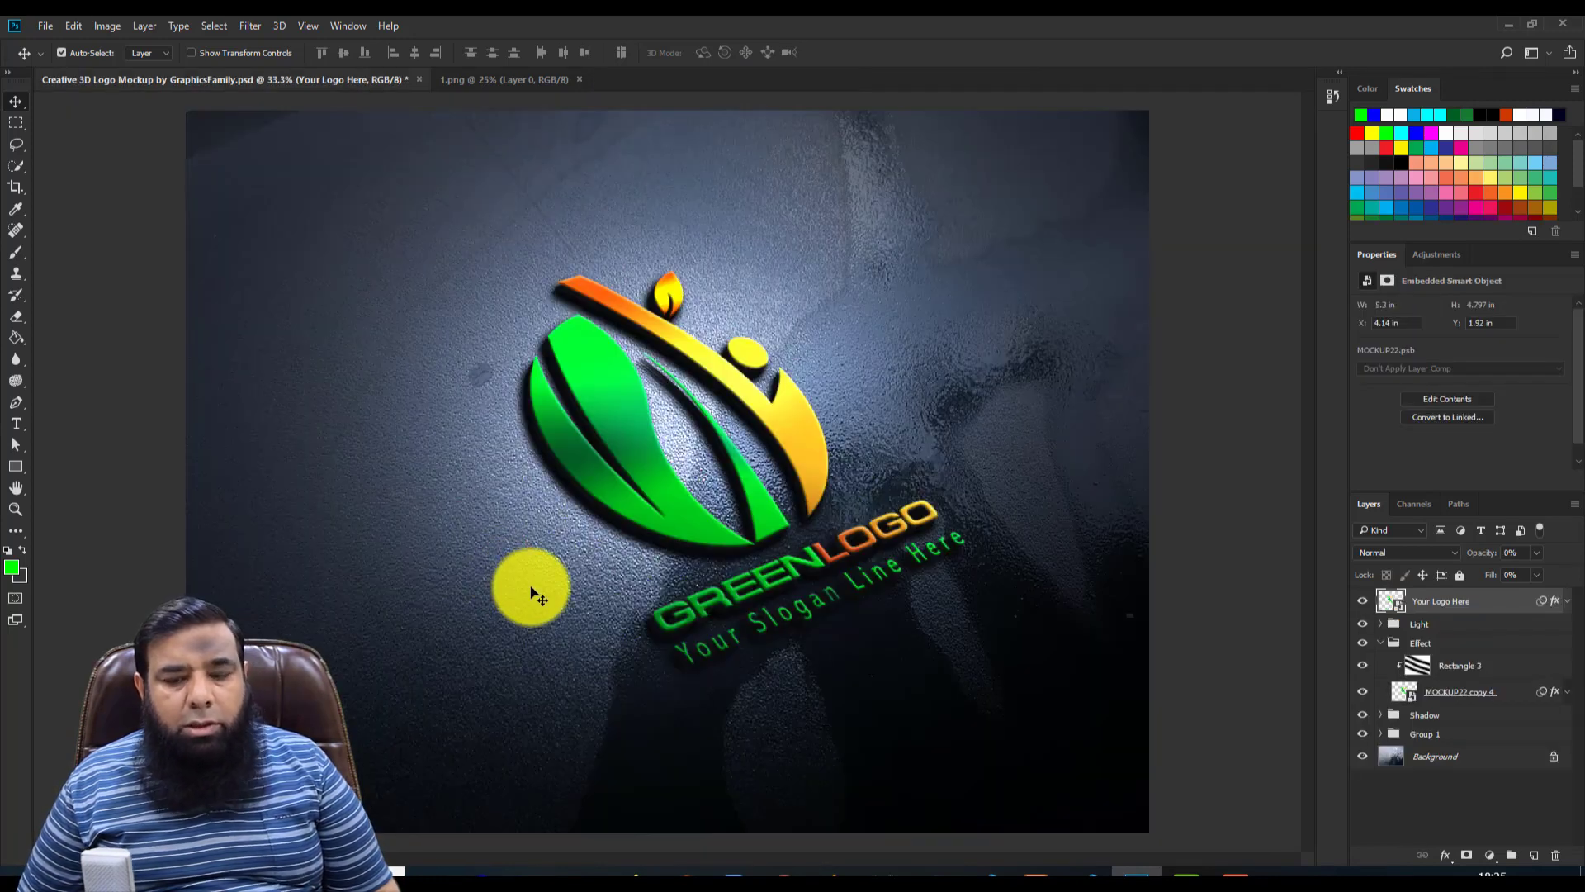
pyautogui.scroll(2, 532, 592)
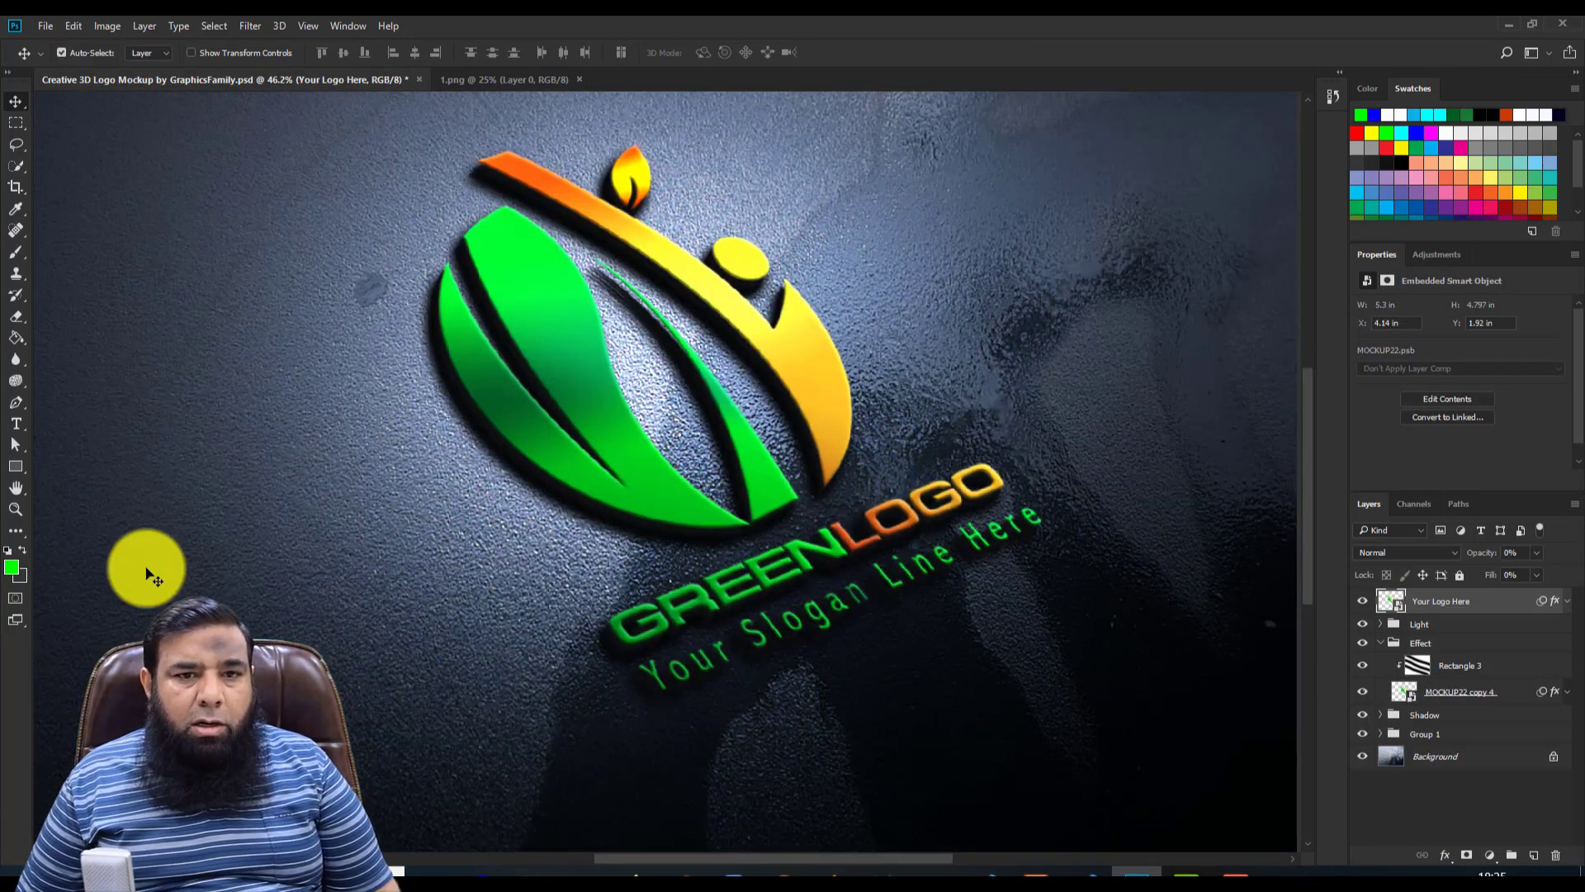